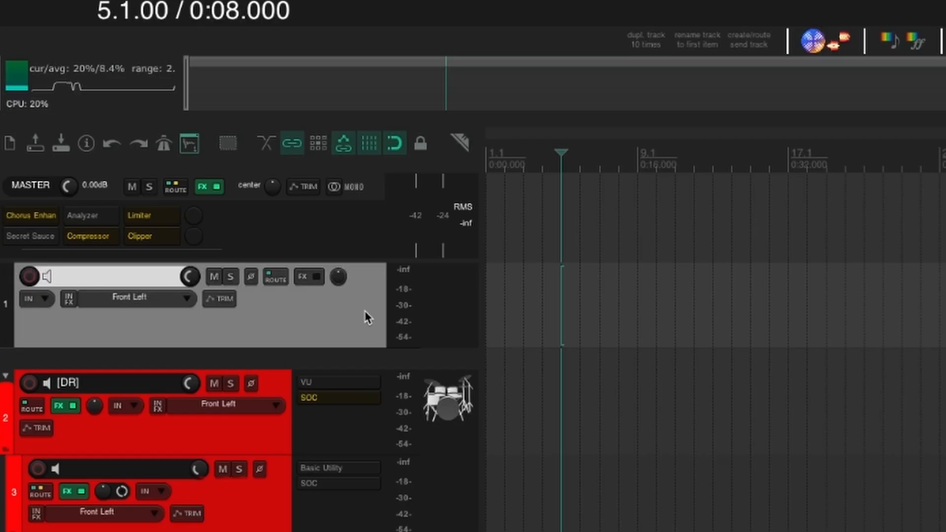
# Step: Duplicate the empty first track 10 times and look over the copies in the track list
pyautogui.click(647, 47)
pyautogui.scroll(-10, 358, 431)
pyautogui.scroll(10, 358, 431)
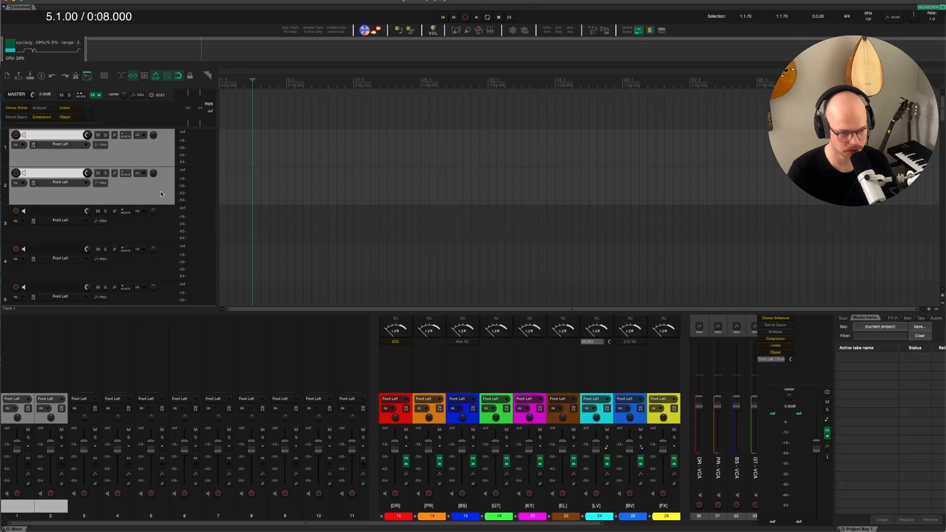
# Step: Delete the duplicated empty tracks 2 through 11
pyautogui.click(161, 194)
pyautogui.scroll(-5, 160, 202)
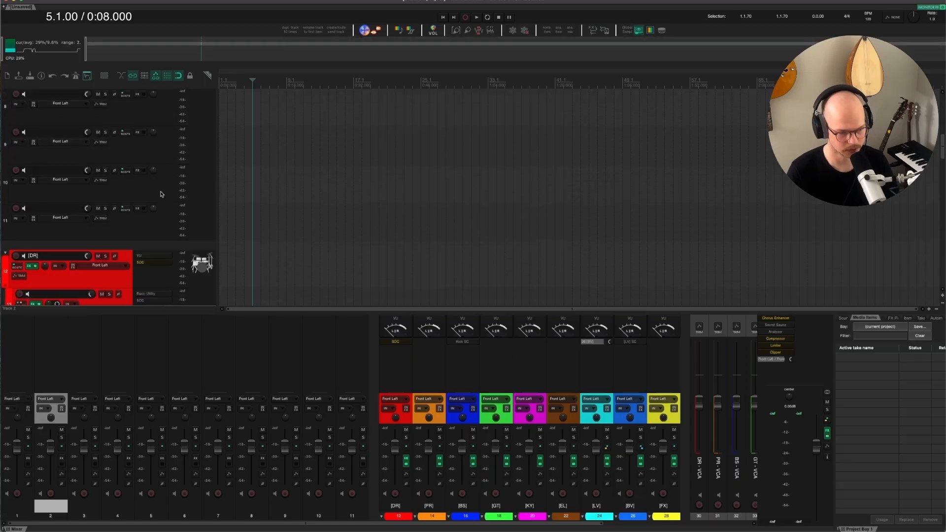
pyautogui.keyDown('shift'); pyautogui.click(160, 223); pyautogui.keyUp('shift')
pyautogui.press('Delete')
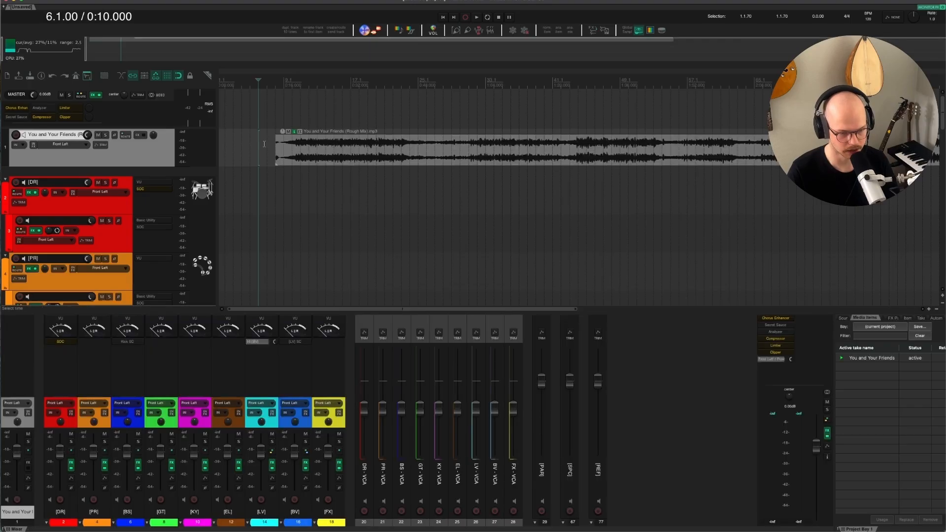
# Step: Move the "You and Your Friends (Rough Mix).mp3" item to the project start and rename its track to match the first item
pyautogui.click(309, 149)
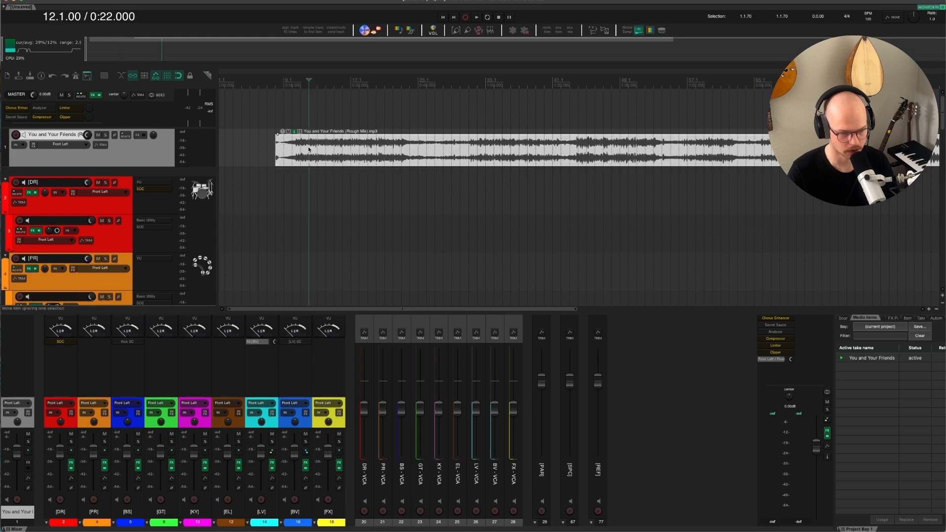
pyautogui.moveTo(318, 150); pyautogui.dragTo(258, 149)
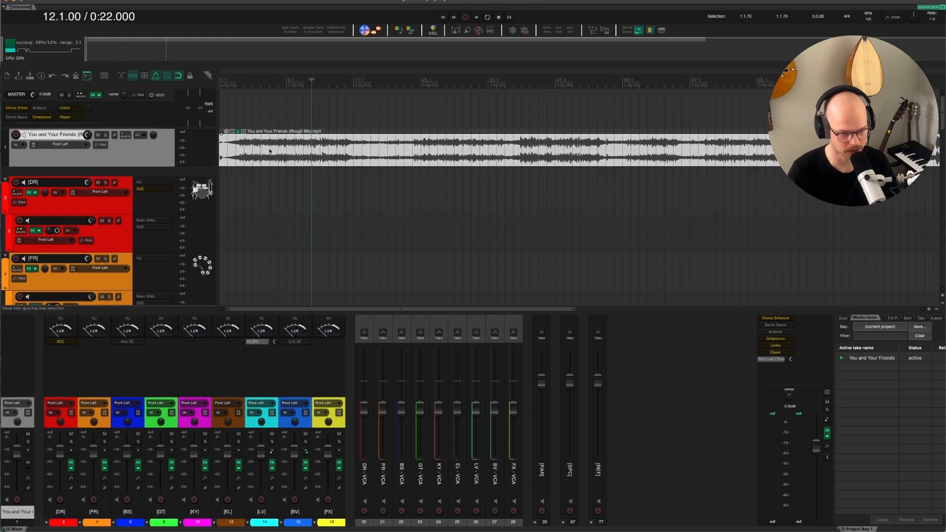
pyautogui.click(275, 149)
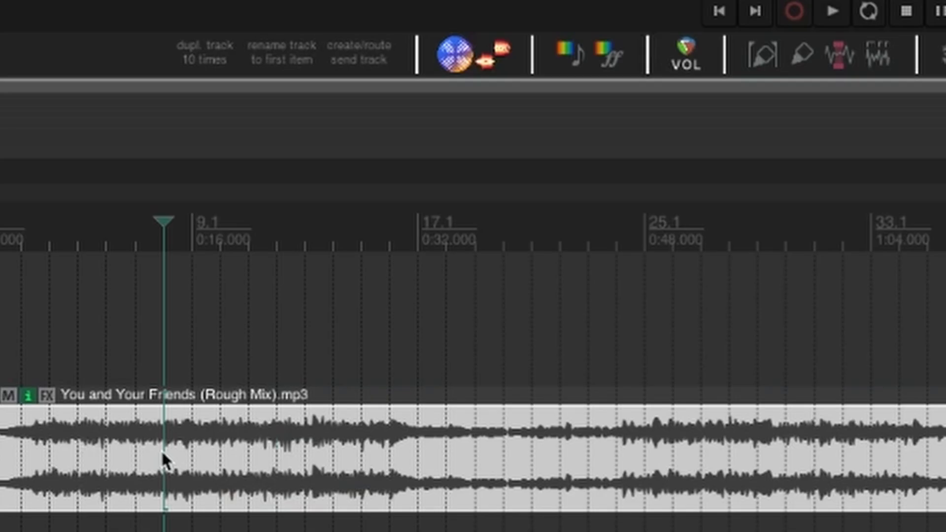
pyautogui.click(272, 40)
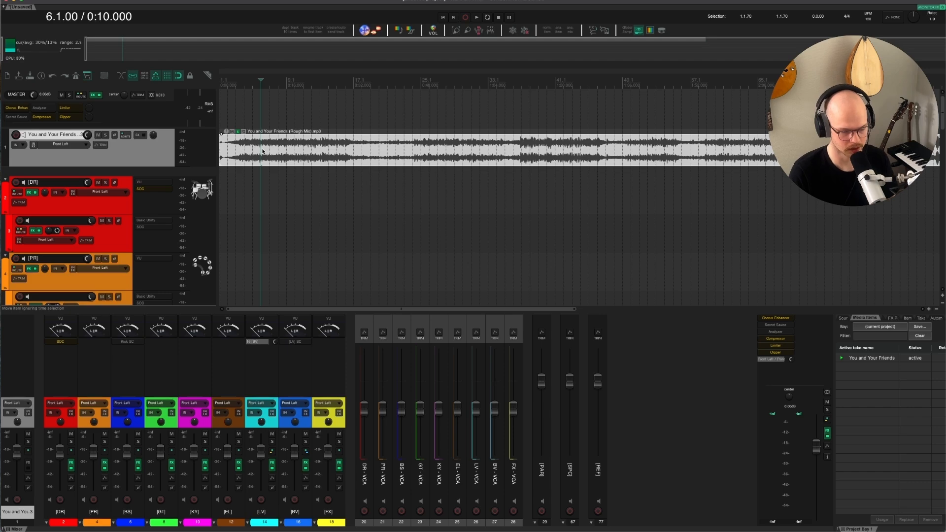
# Step: Delete the rough mix item and add a JS: Gain effect to its track
pyautogui.press('Delete')
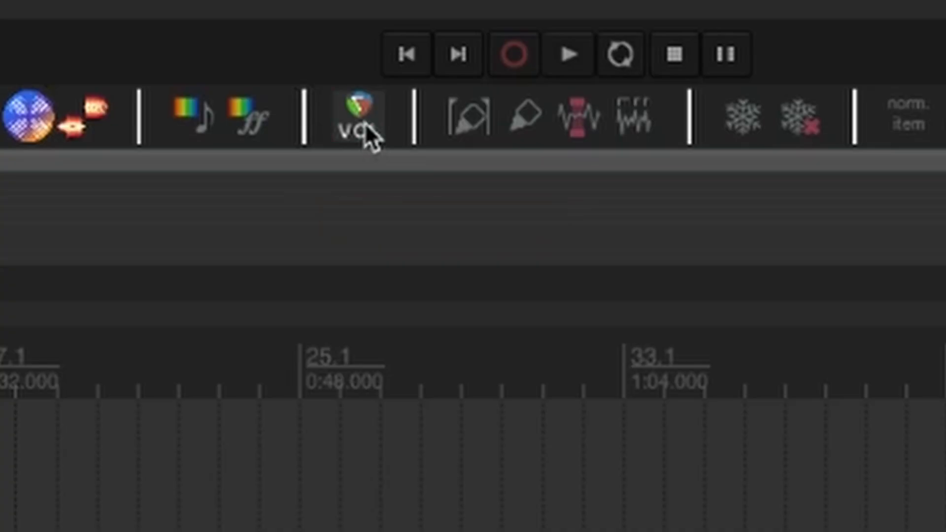
pyautogui.click(366, 129)
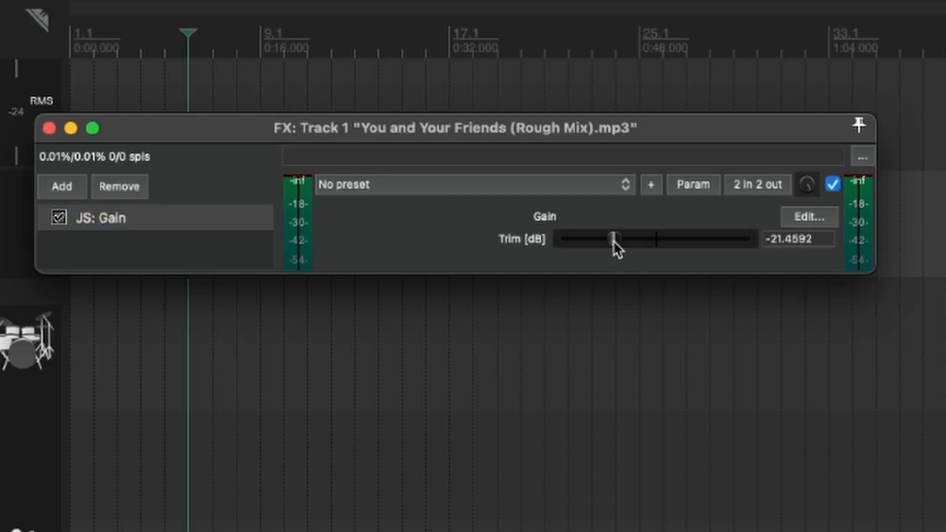
# Step: Reset the JS: Gain Trim to 0.0 dB, and switch the effect off and back on
pyautogui.moveTo(615, 244); pyautogui.dragTo(661, 246)
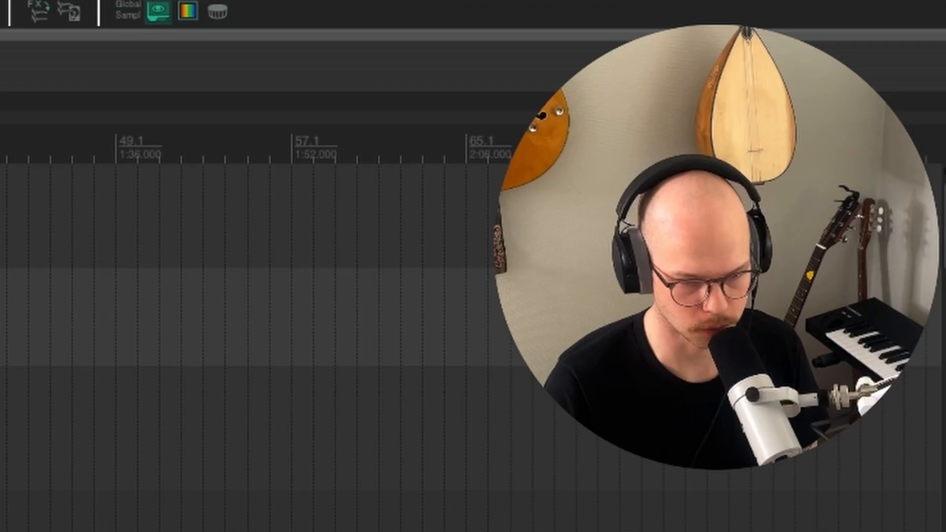
pyautogui.doubleClick(427, 153)
pyautogui.moveTo(350, 117); pyautogui.dragTo(429, 184)
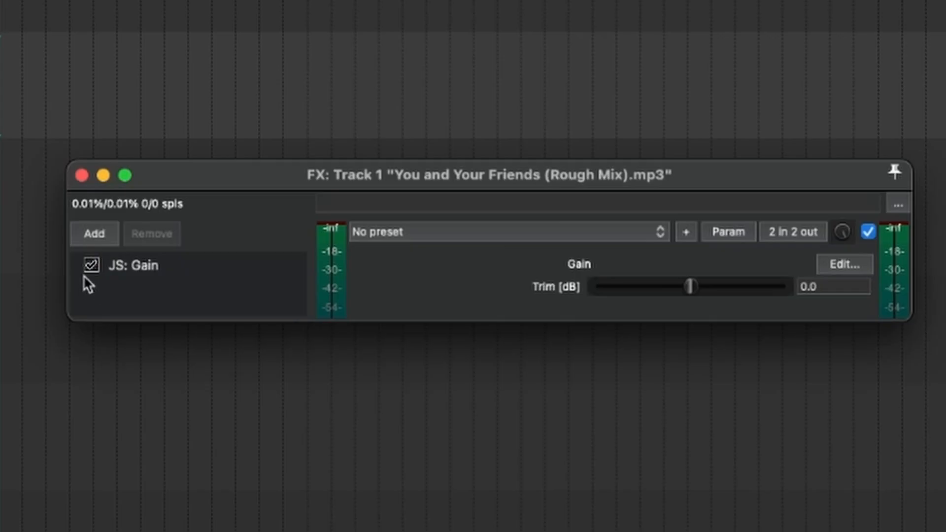
pyautogui.click(294, 211)
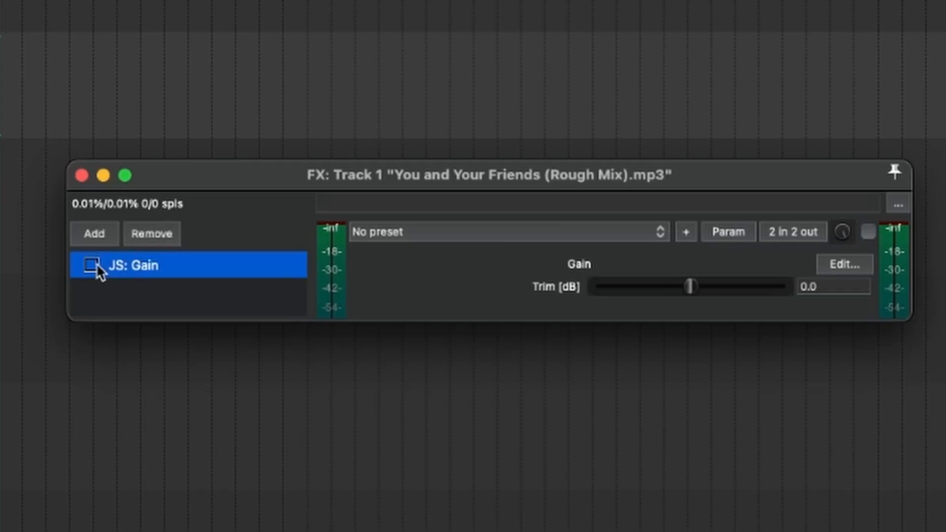
pyautogui.click(92, 265)
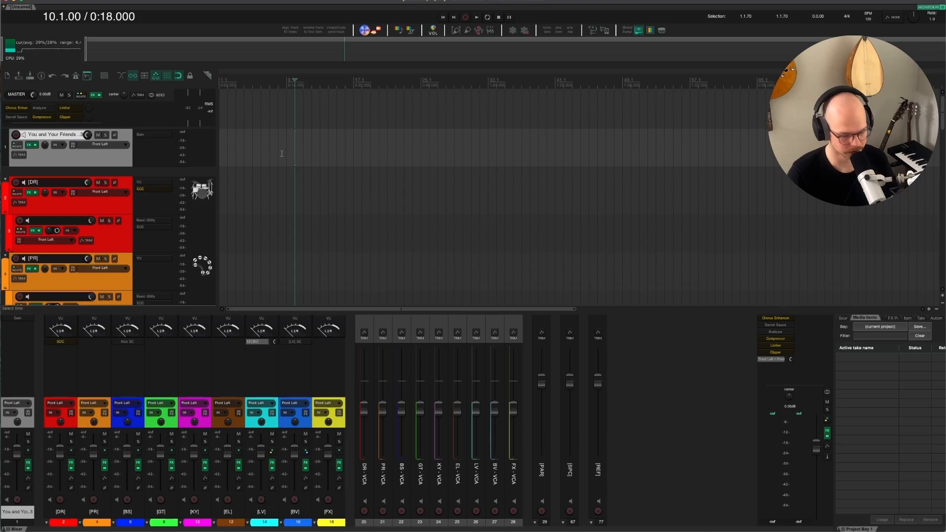
# Step: Place "You and Your Friends (Rough Mix).mp3" from the Media Explorer on the first track and analyze the item's loudness
pyautogui.press('super+alt+x')
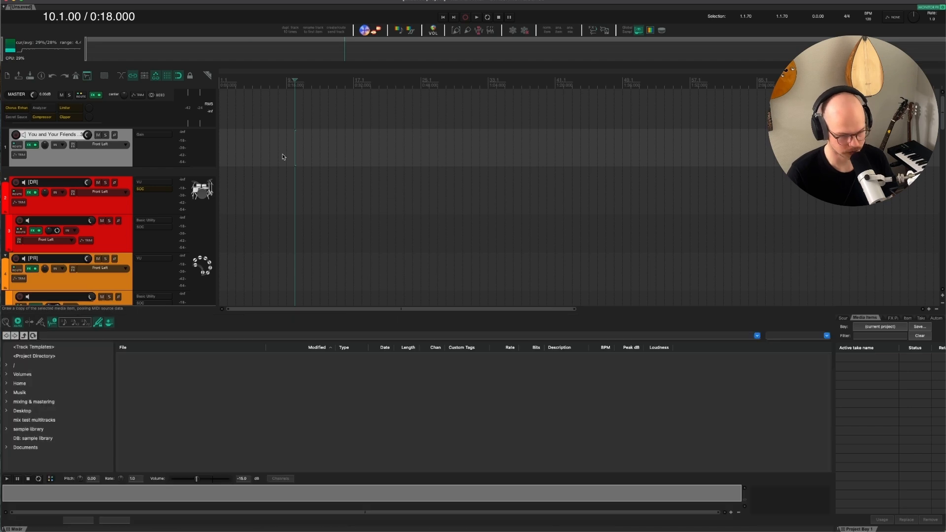
pyautogui.moveTo(201, 358); pyautogui.dragTo(333, 131)
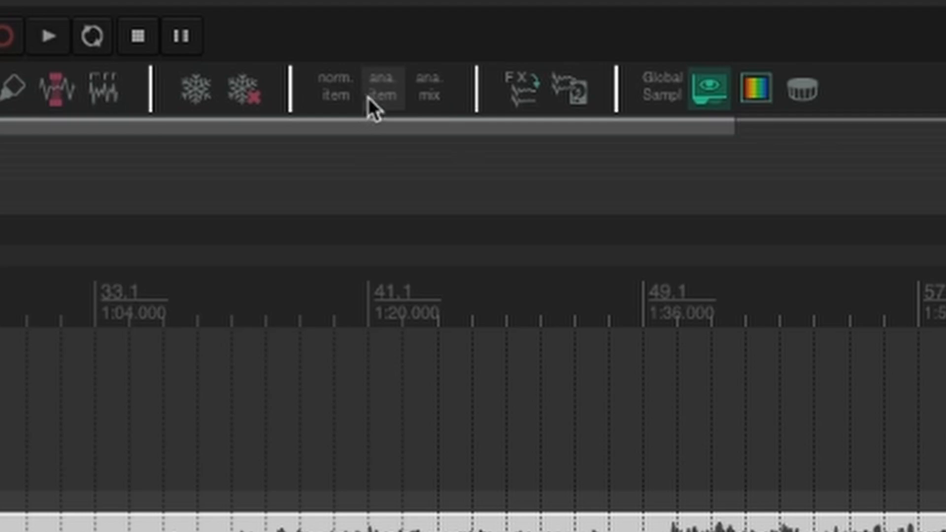
pyautogui.click(371, 96)
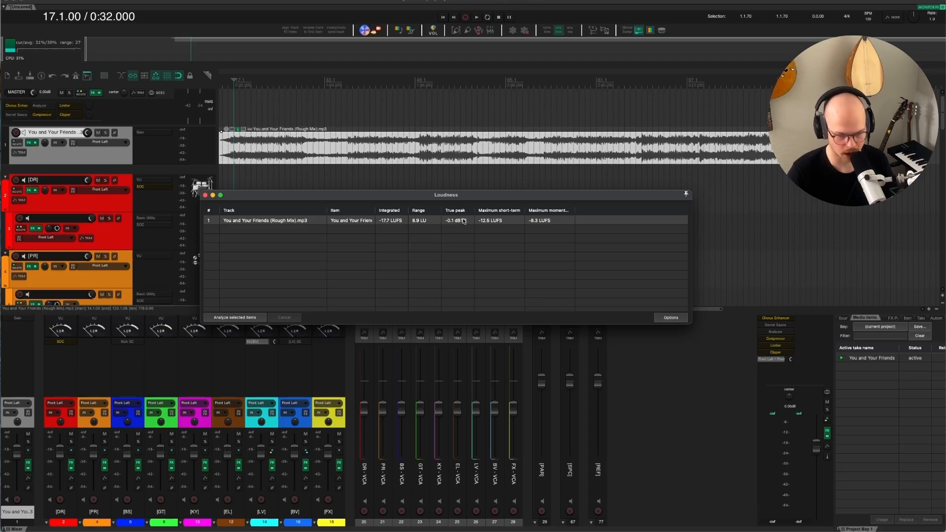
# Step: Go to the item's true peak from the loudness results and select the time around it, from bar 119 to bar 120
pyautogui.rightClick(462, 222)
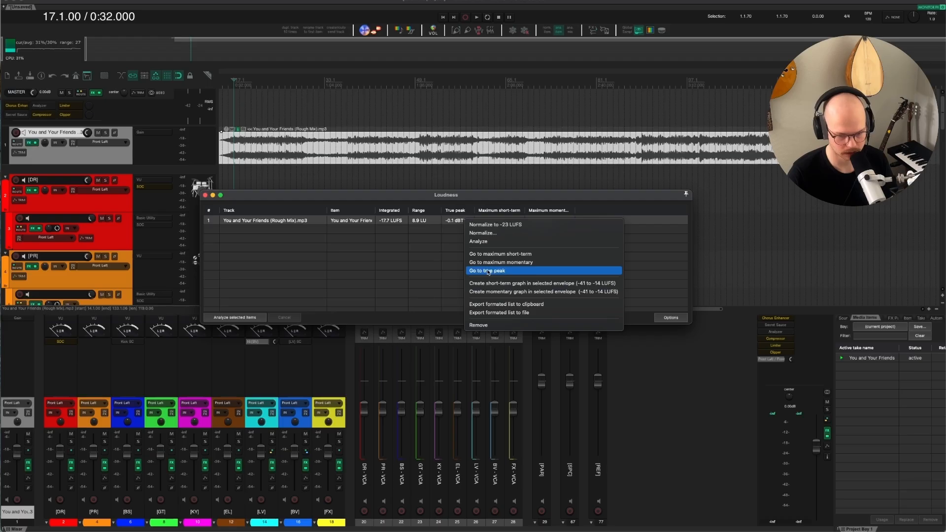
pyautogui.click(505, 276)
pyautogui.scroll(6, 711, 140)
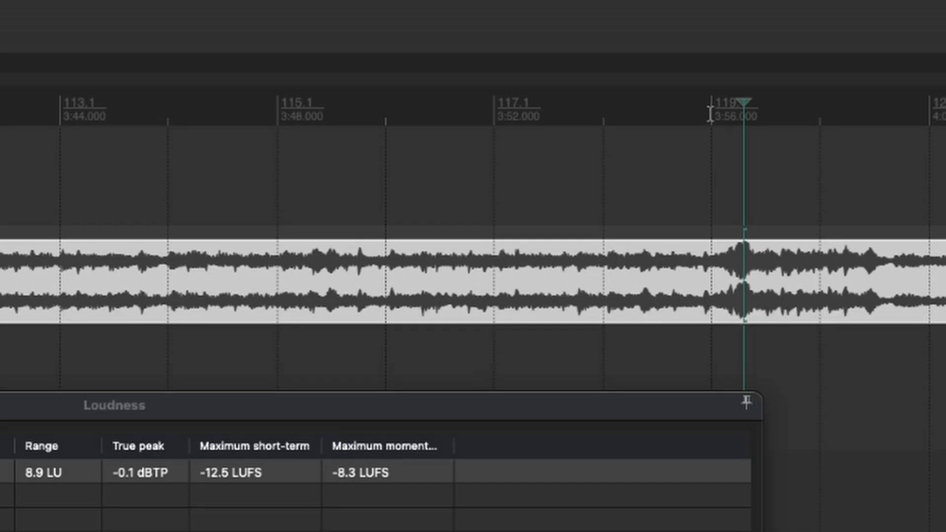
pyautogui.moveTo(710, 113); pyautogui.dragTo(817, 112)
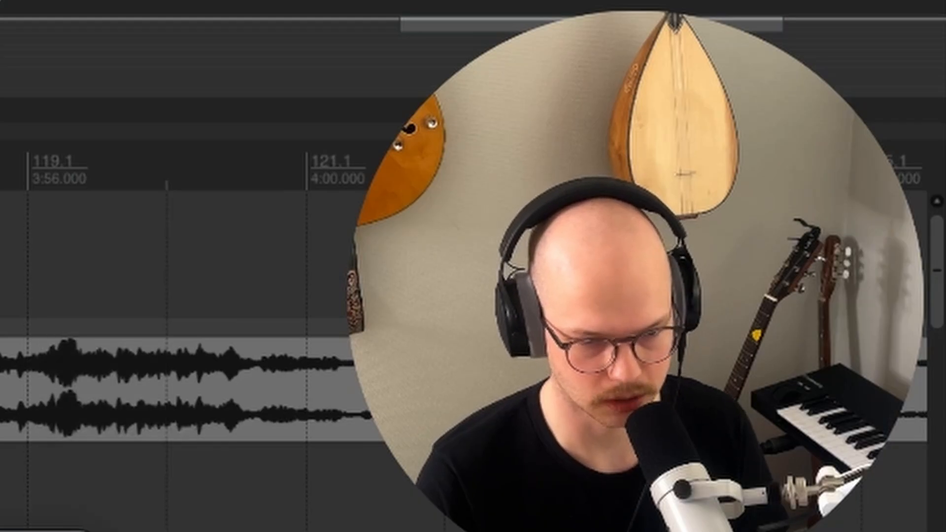
# Step: Delete the rough mix item from the first track, leaving the track in place
pyautogui.click(325, 134)
pyautogui.press('Delete')
pyautogui.scroll(-4, 323, 136)
pyautogui.scroll(-4, 323, 136)
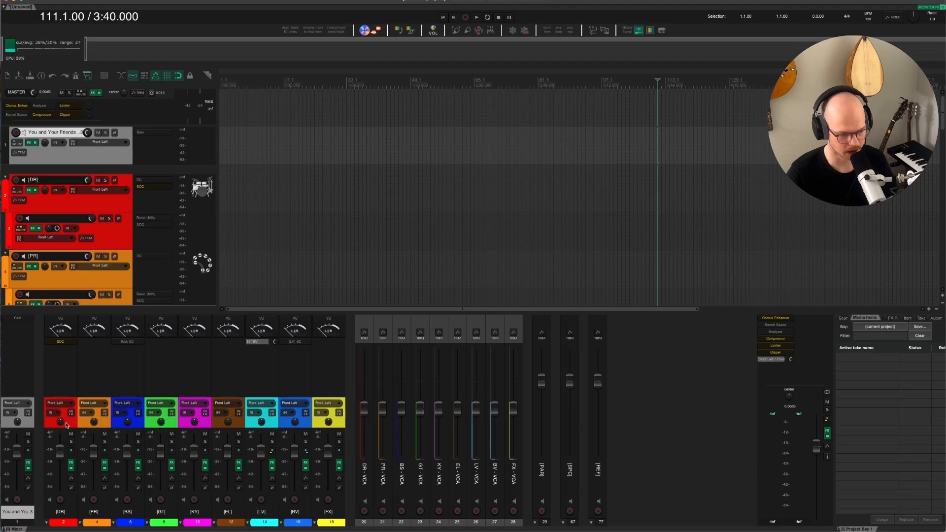
# Step: Examine the colored group tracks in the mixer by selecting them one after another from [DR] to [LV]
pyautogui.click(114, 349)
pyautogui.click(101, 422)
pyautogui.click(117, 423)
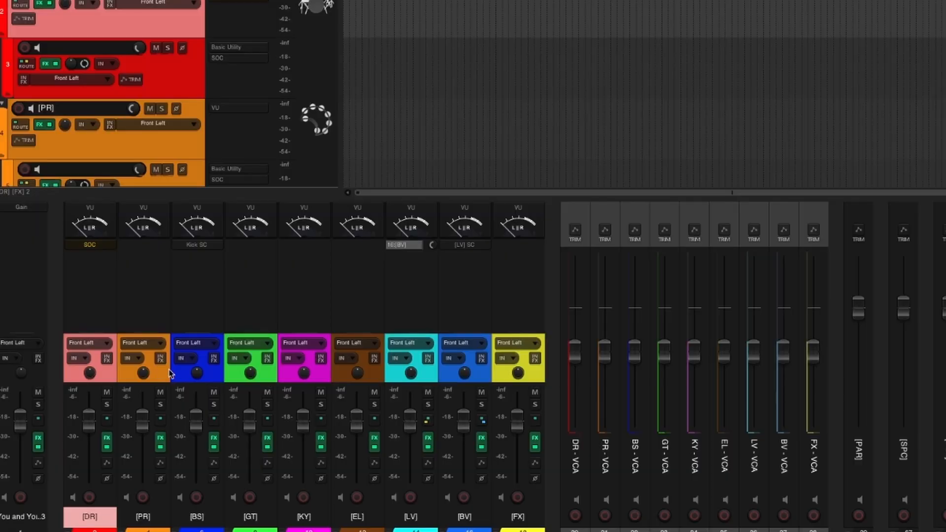
pyautogui.click(251, 373)
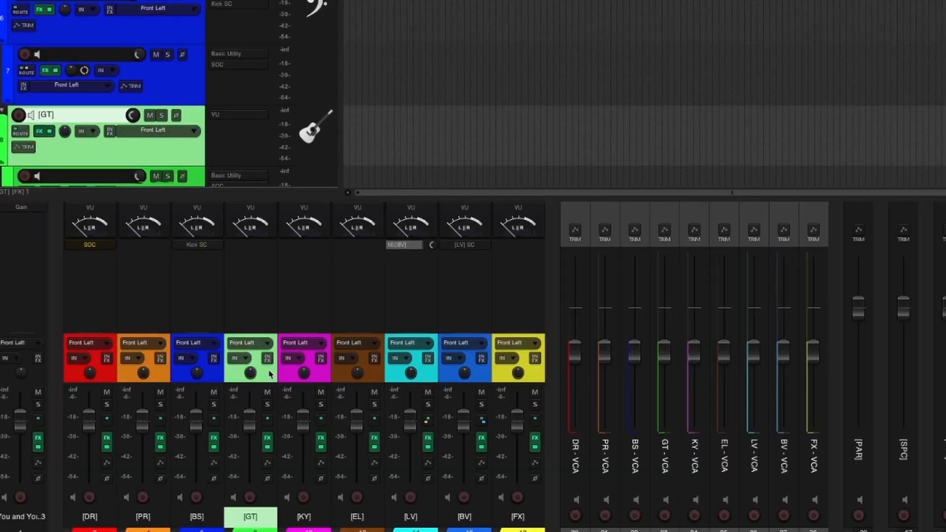
pyautogui.click(301, 379)
pyautogui.click(347, 377)
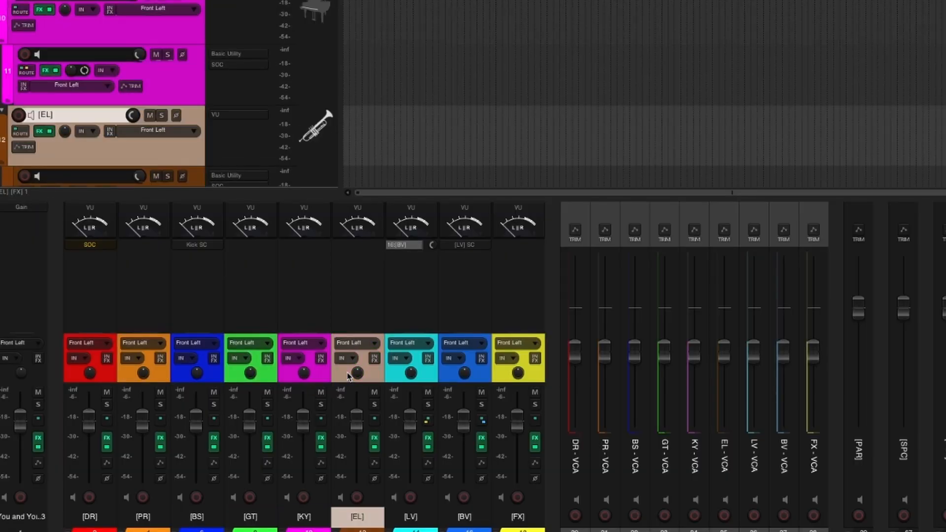
pyautogui.click(402, 373)
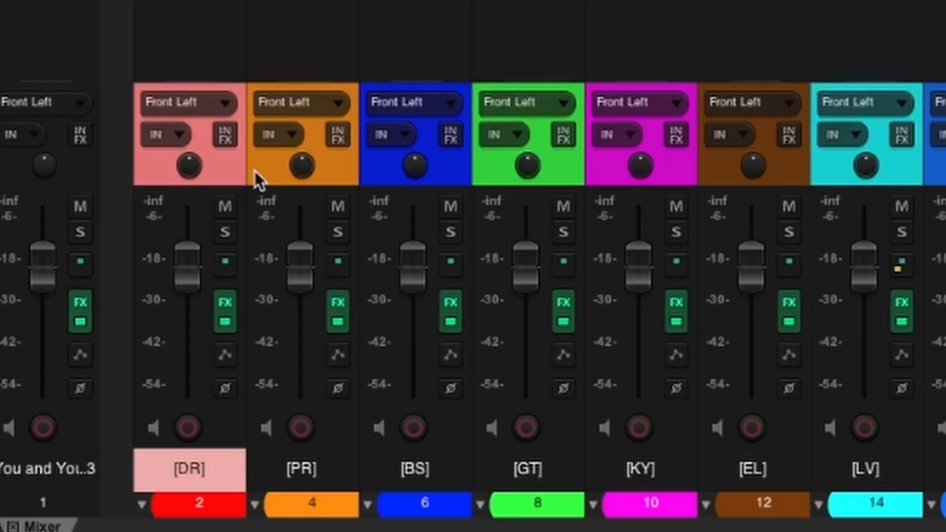
# Step: Go through the mixer's group tracks again up to [FX], showing and hiding the child track of [EL] along the way
pyautogui.click(119, 370)
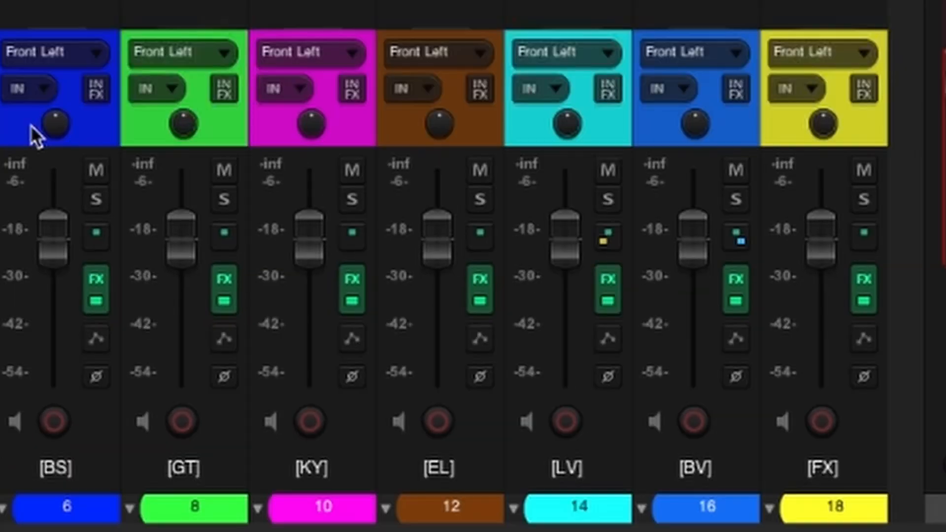
pyautogui.click(147, 120)
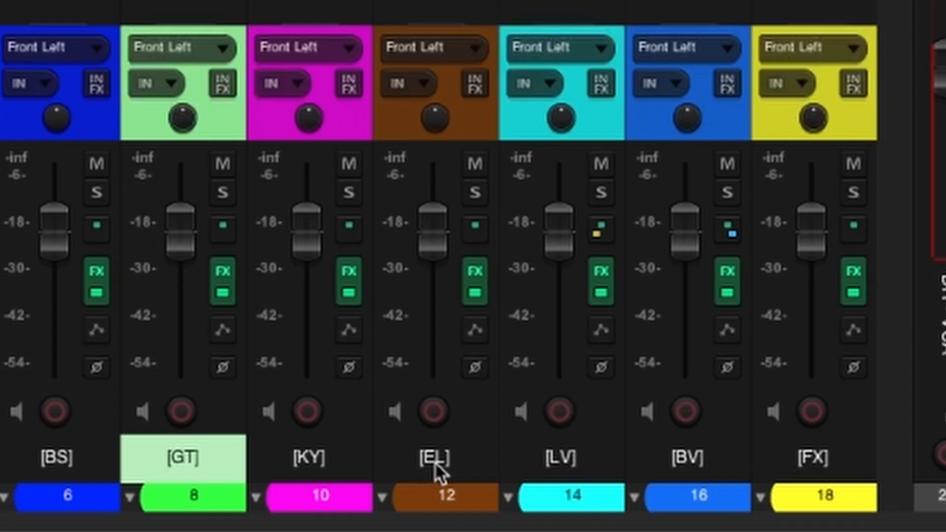
pyautogui.click(434, 462)
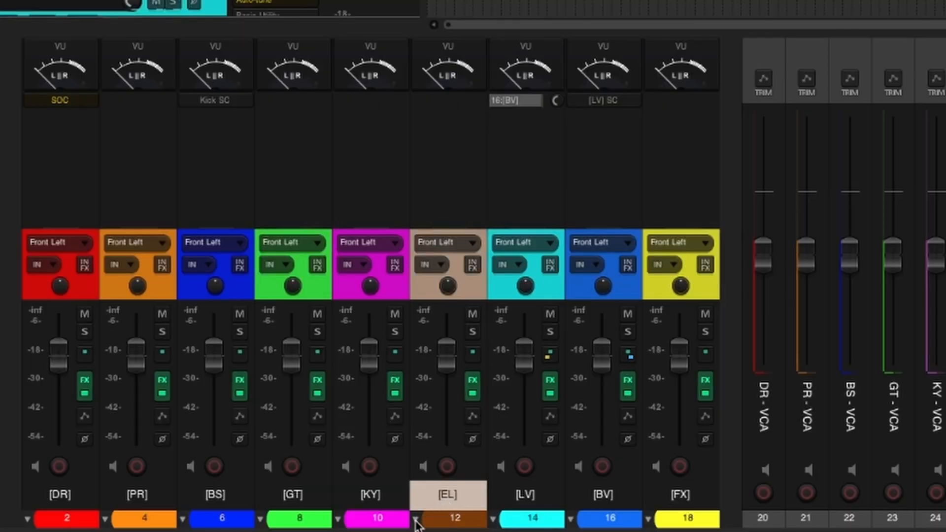
pyautogui.click(416, 521)
pyautogui.click(415, 521)
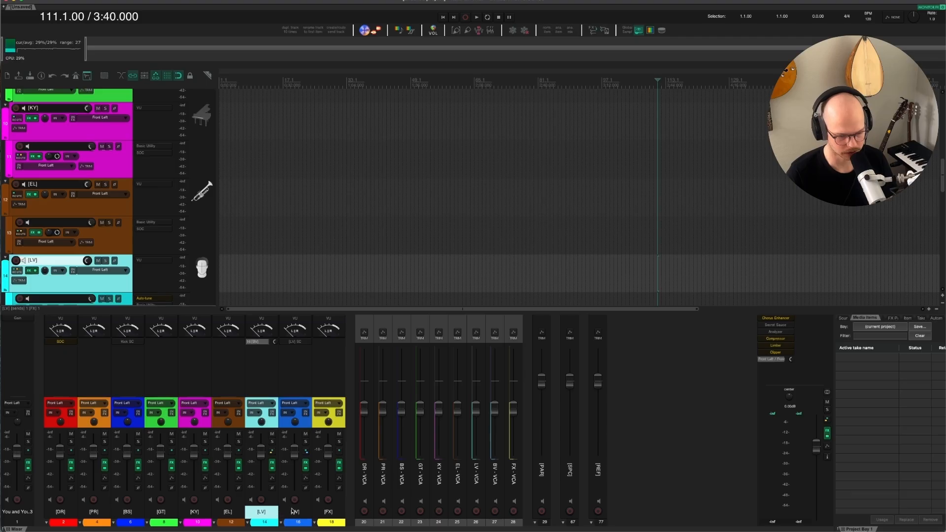
pyautogui.click(294, 512)
pyautogui.click(326, 512)
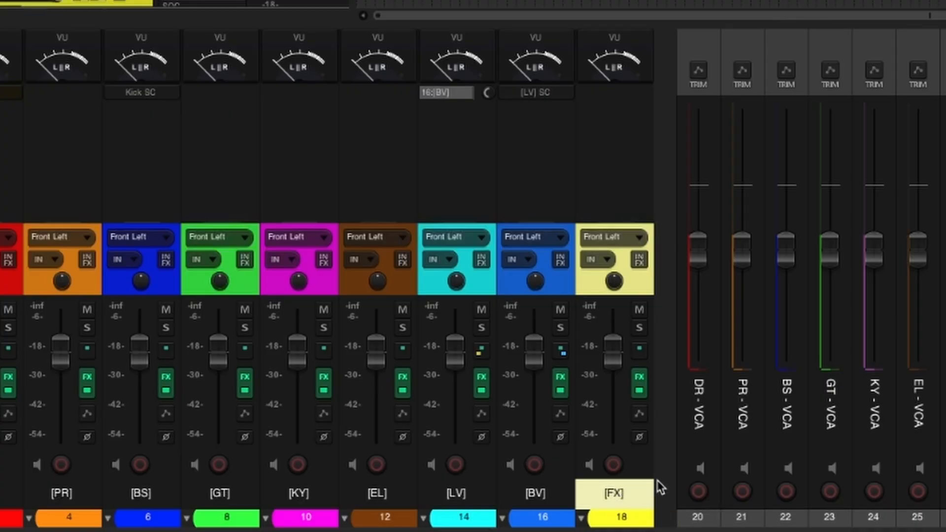
# Step: Examine the VCA tracks in the mixer by selecting them in turn up to FX - VCA
pyautogui.click(382, 478)
pyautogui.click(399, 475)
pyautogui.click(415, 472)
pyautogui.click(433, 470)
pyautogui.click(463, 471)
pyautogui.click(478, 473)
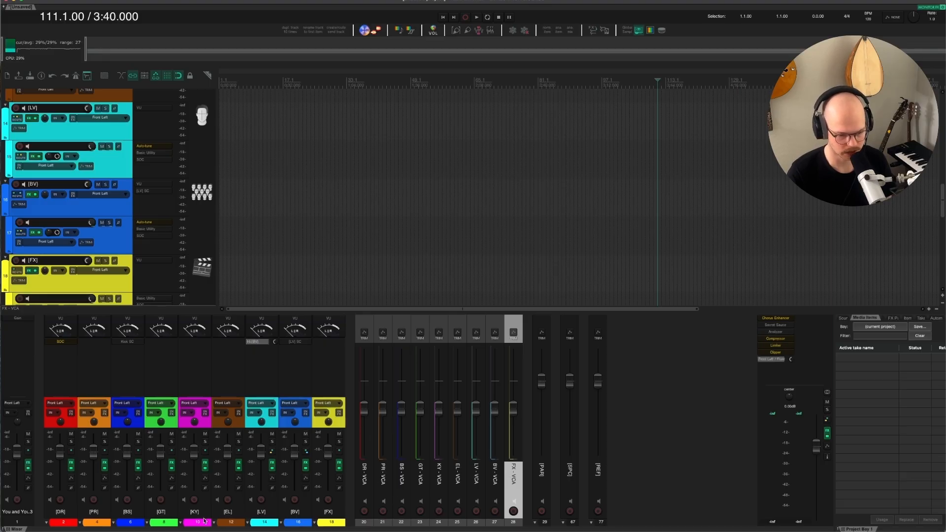
# Step: Show the child track of the [EL] folder in the mixer and examine both parent and child
pyautogui.click(218, 524)
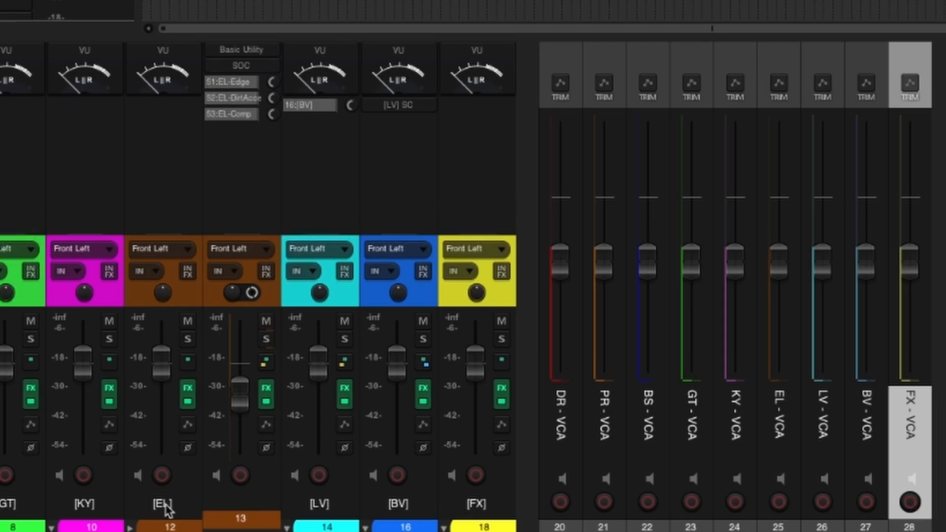
pyautogui.click(166, 505)
pyautogui.click(246, 496)
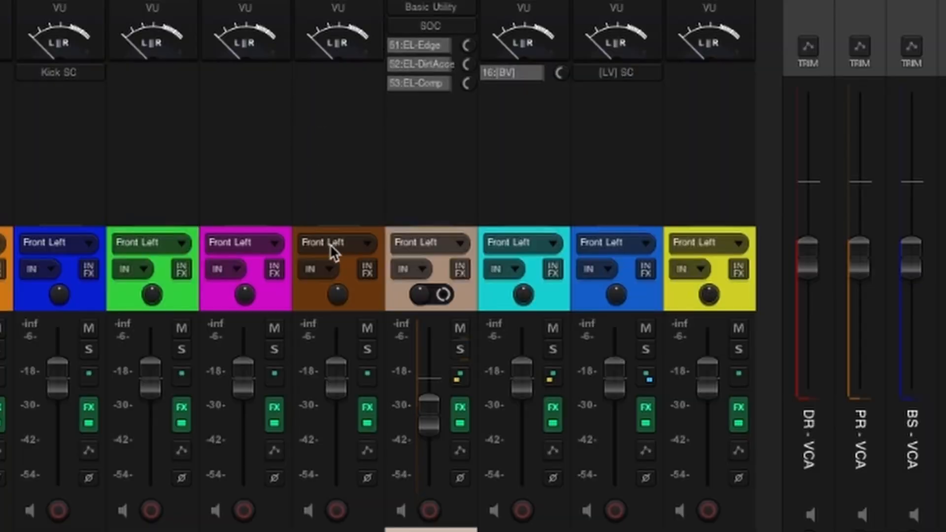
pyautogui.click(357, 299)
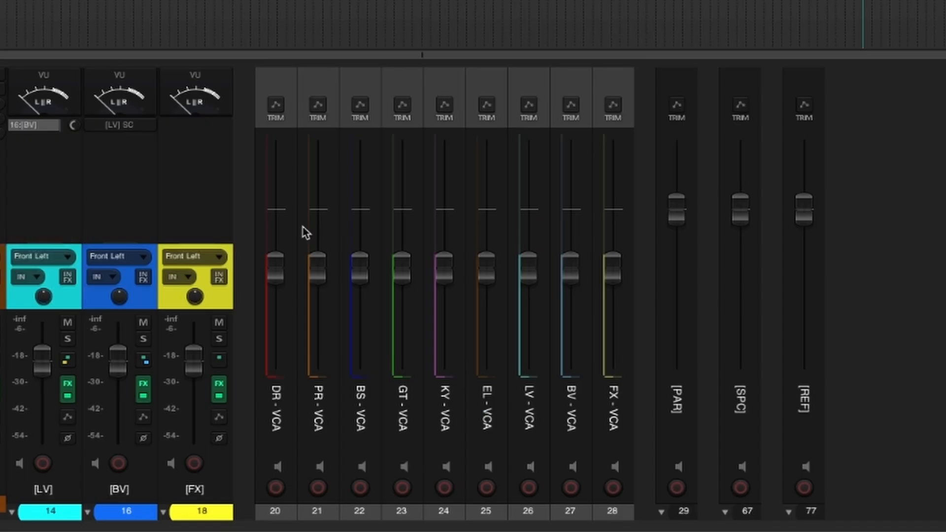
# Step: Examine the [SPC] and [REF] folder tracks in the mixer, ending with [PAR] selected
pyautogui.moveTo(365, 240)
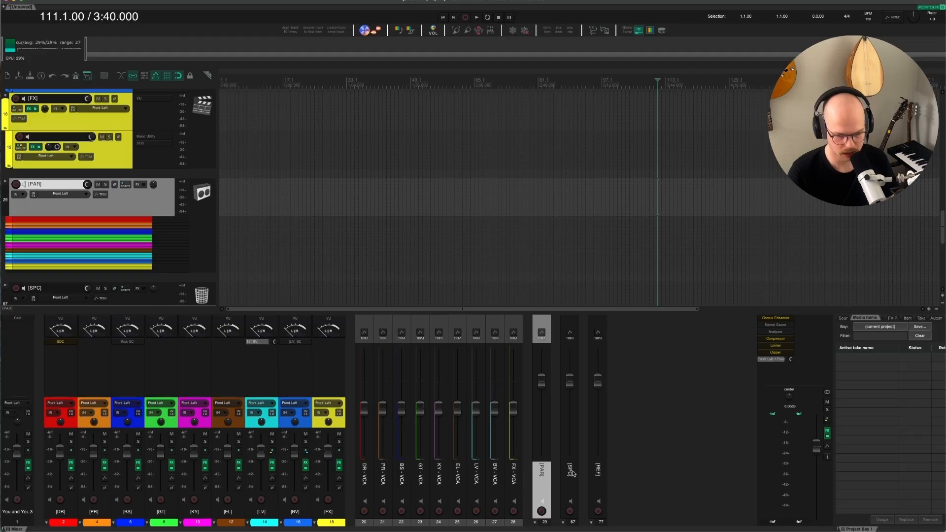
pyautogui.click(572, 471)
pyautogui.click(598, 471)
pyautogui.click(573, 471)
pyautogui.click(546, 471)
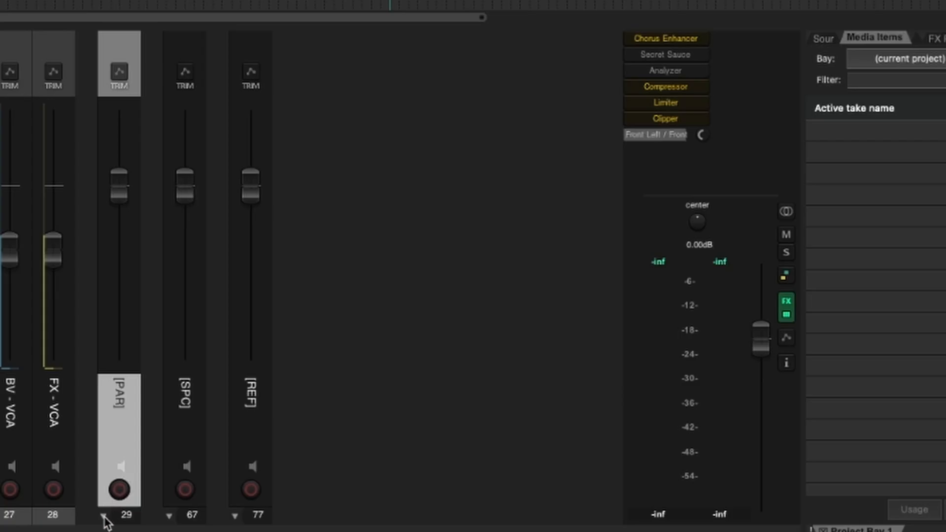
# Step: Show the child tracks of the [PAR] folder in the mixer, examine the colored parallel tracks starting with DR-Crush, and hide them again
pyautogui.click(104, 515)
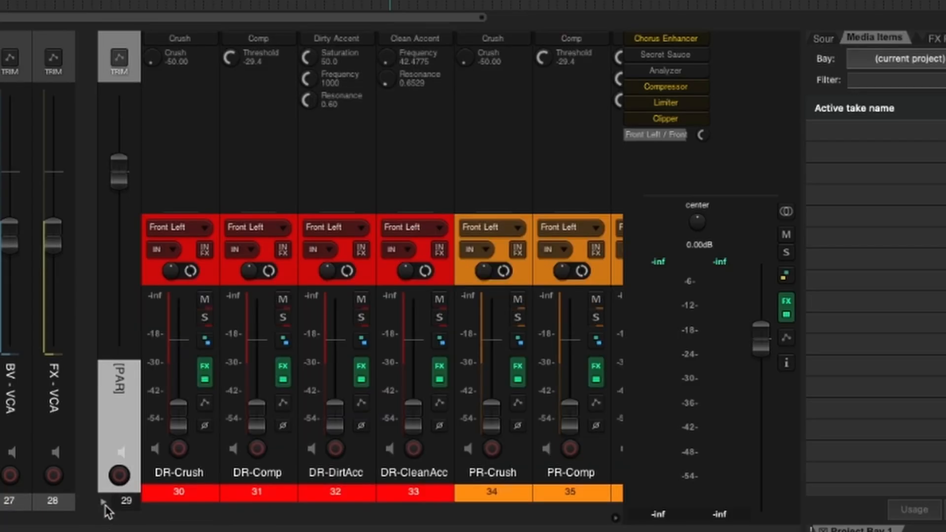
pyautogui.hscroll(5, 118, 473)
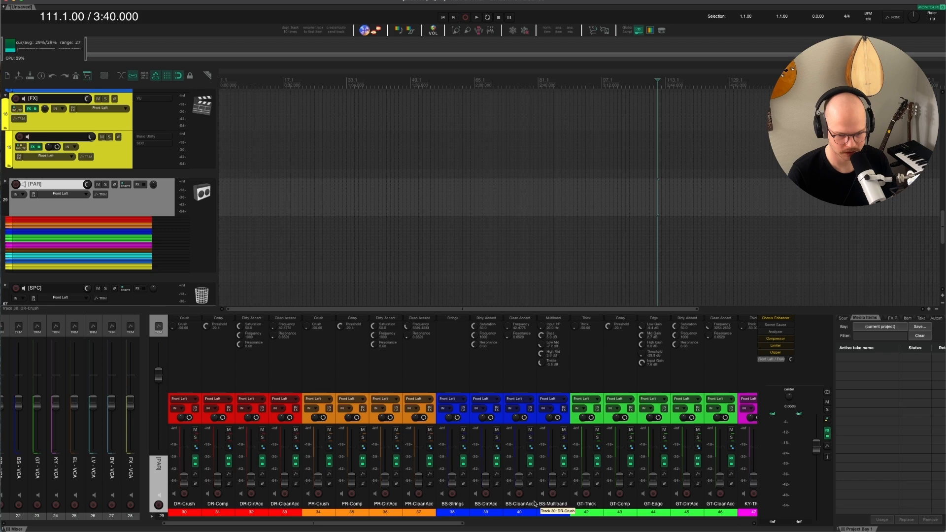
pyautogui.hscroll(4, 535, 504)
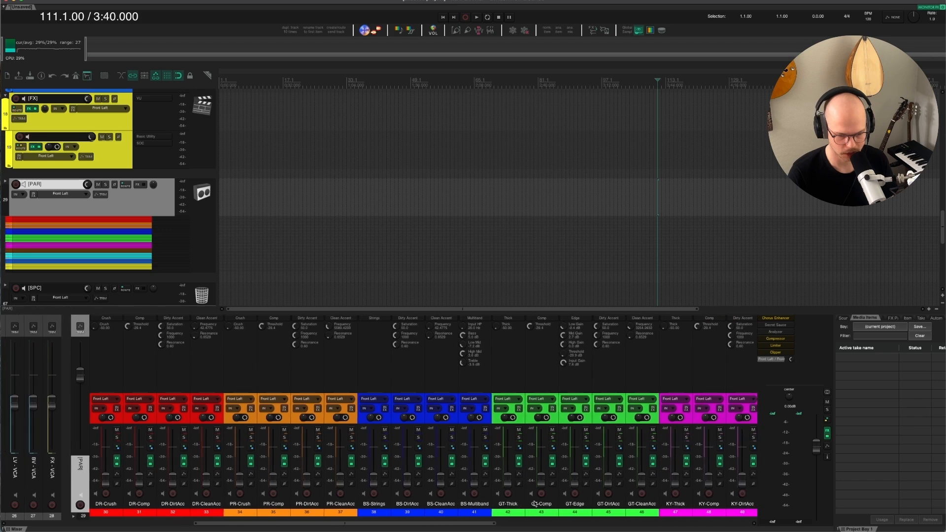
pyautogui.hscroll(-3, 359, 513)
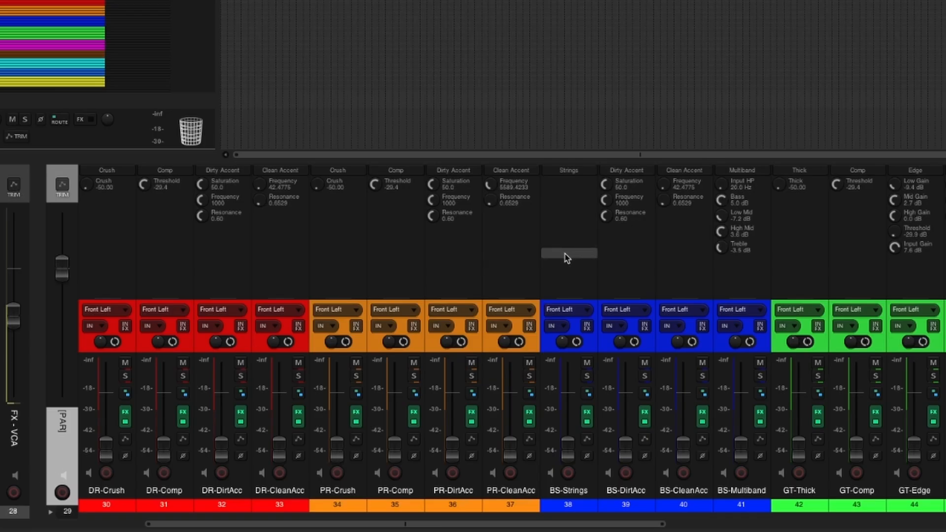
pyautogui.click(51, 512)
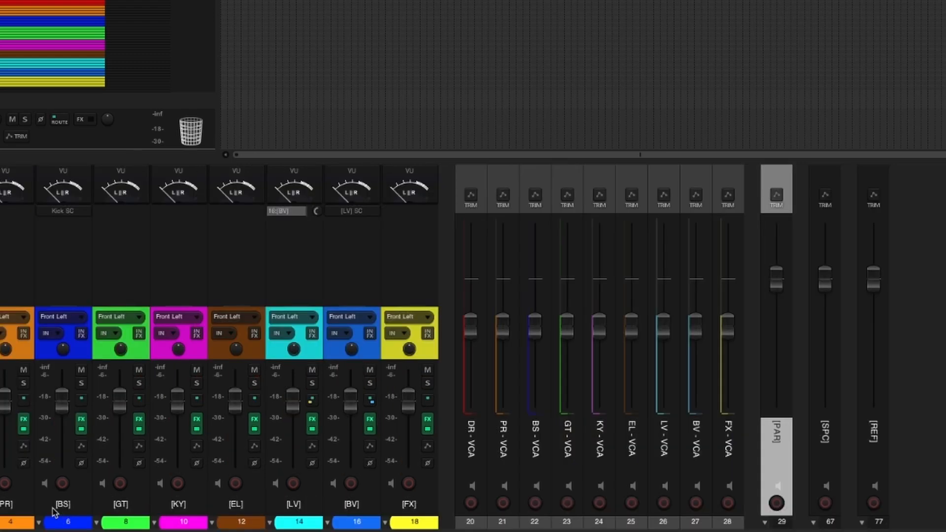
# Step: Show the child tracks of the [SPC] folder in the mixer and make the mixer taller
pyautogui.click(827, 421)
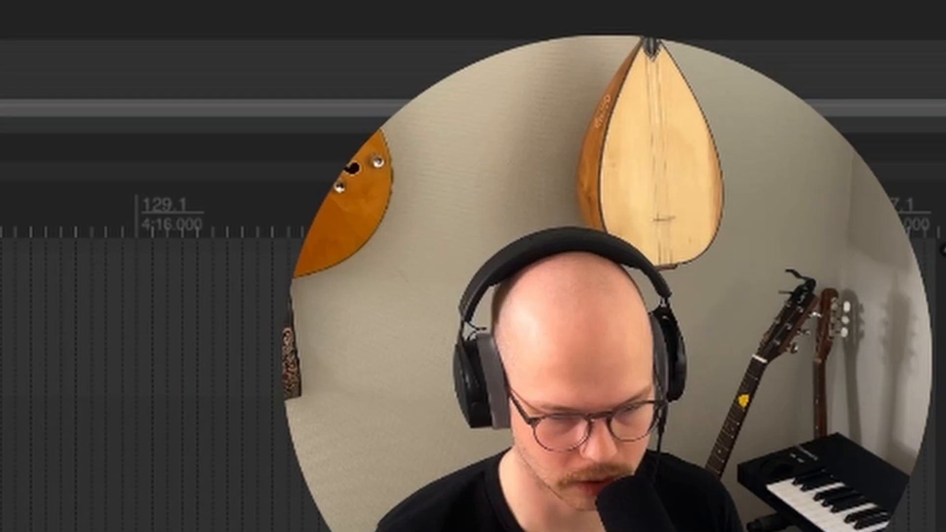
pyautogui.click(136, 513)
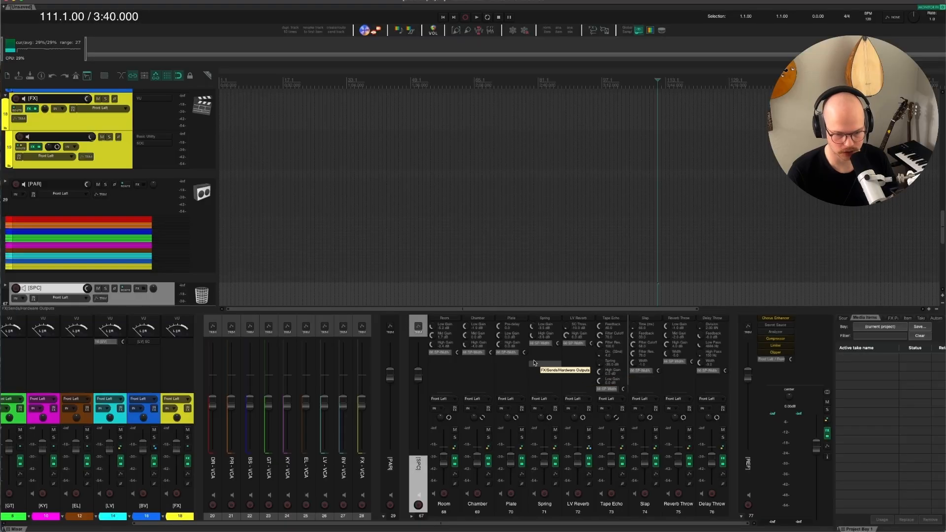
pyautogui.moveTo(530, 313); pyautogui.dragTo(530, 273)
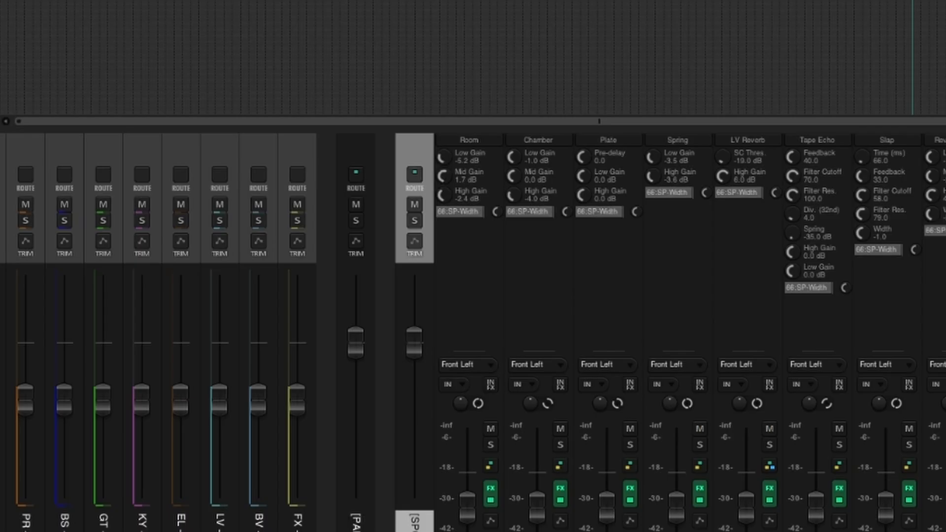
# Step: Open the Room track's Room effect container and examine its two Volume Adjustments, De-esser and first ReaEQ
pyautogui.click(444, 277)
pyautogui.moveTo(421, 275); pyautogui.dragTo(423, 269)
pyautogui.moveTo(423, 116); pyautogui.dragTo(58, 0)
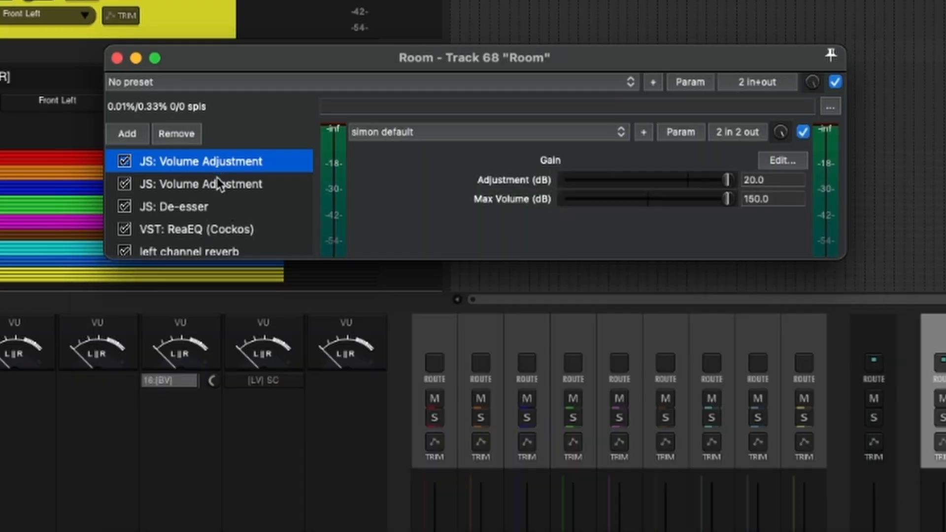
pyautogui.click(218, 182)
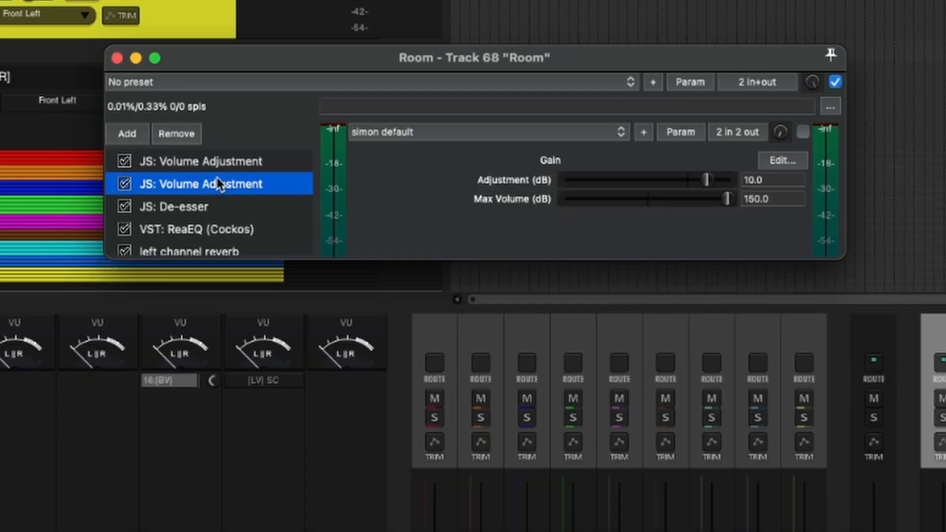
pyautogui.click(219, 207)
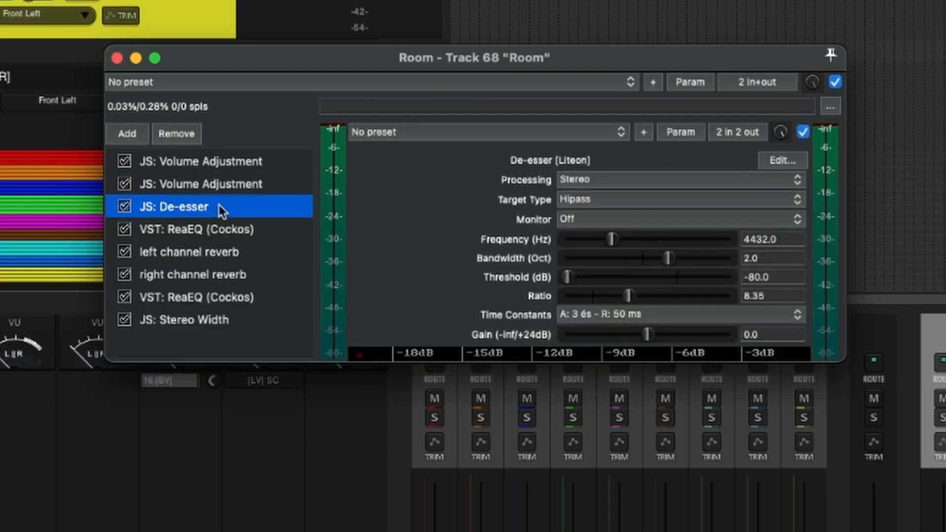
pyautogui.click(218, 230)
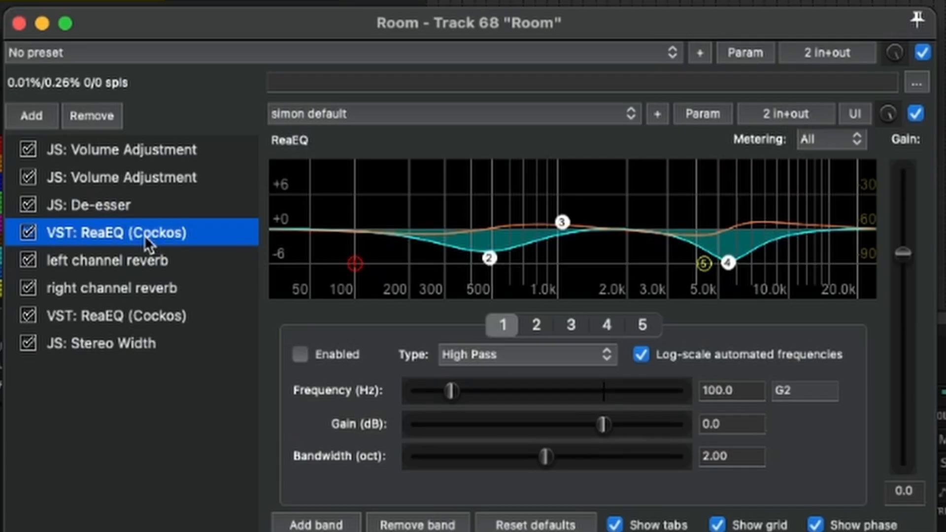
# Step: Examine the left and right channel reverbs in the Room container, including the left reverb's pin connections
pyautogui.click(142, 263)
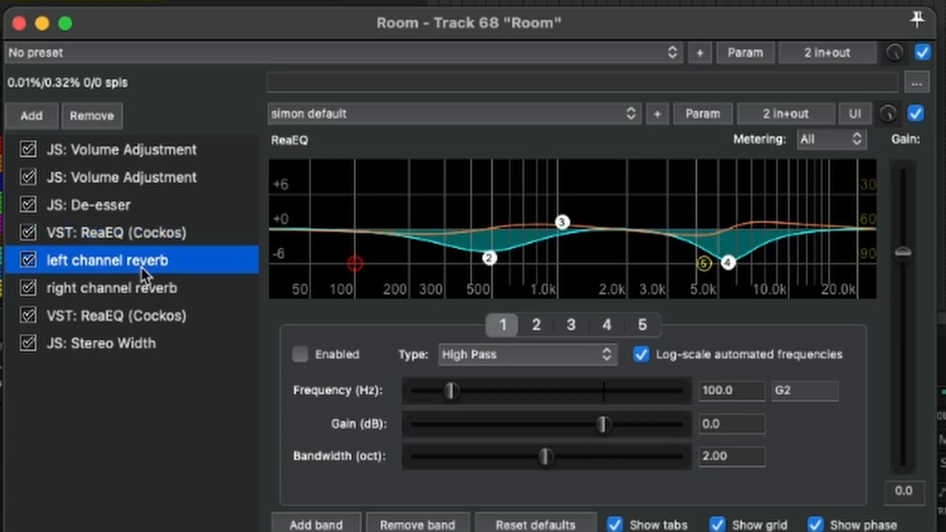
pyautogui.click(139, 291)
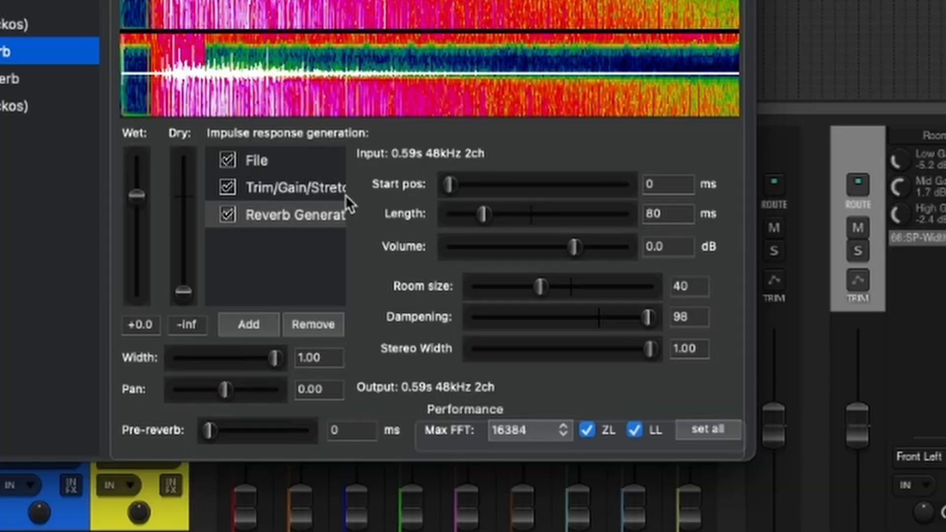
pyautogui.press('Down')
pyautogui.press('Up')
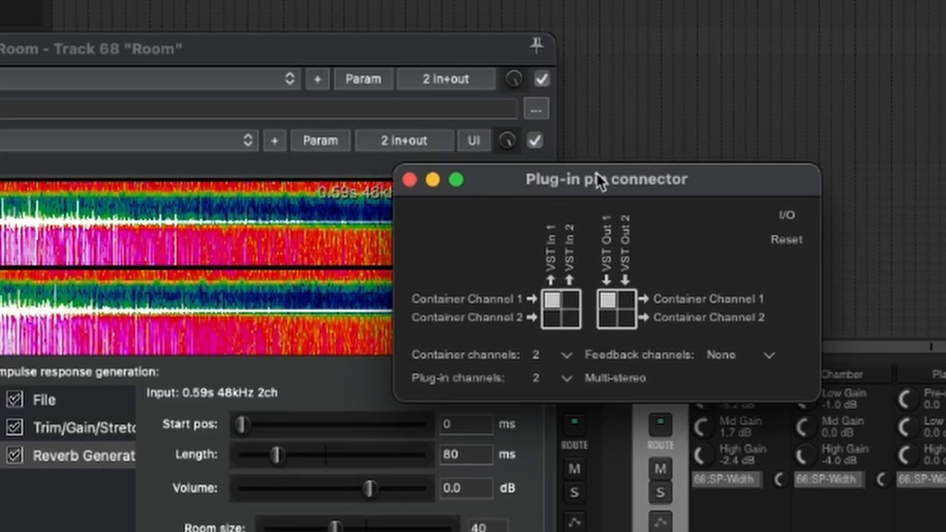
pyautogui.moveTo(412, 206); pyautogui.dragTo(314, 285)
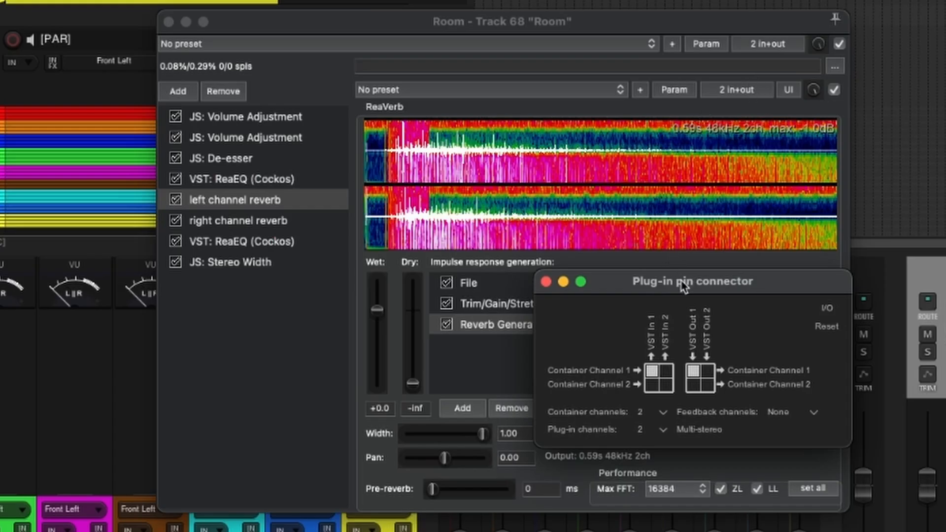
pyautogui.moveTo(682, 286); pyautogui.dragTo(681, 259)
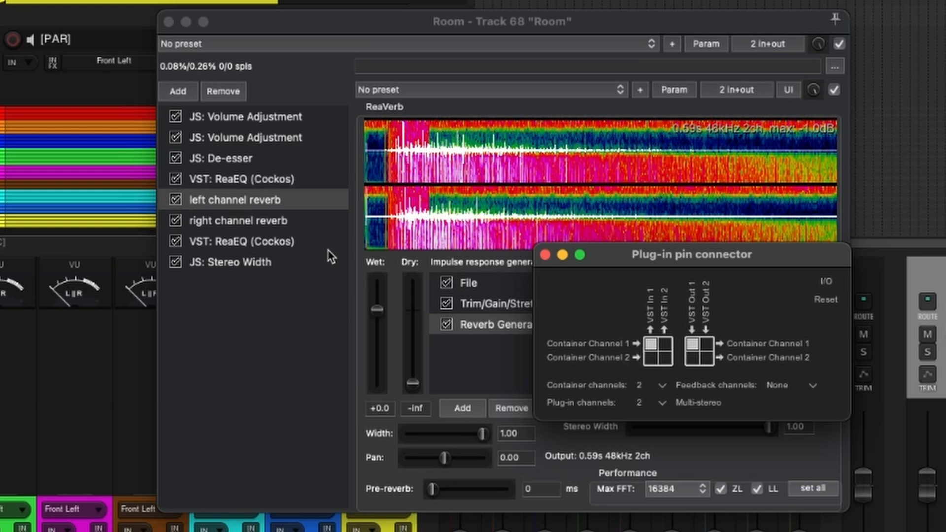
# Step: Examine the right channel reverb's pin connections, followed by the second ReaEQ and the Stereo Width effect in the Room container
pyautogui.click(275, 222)
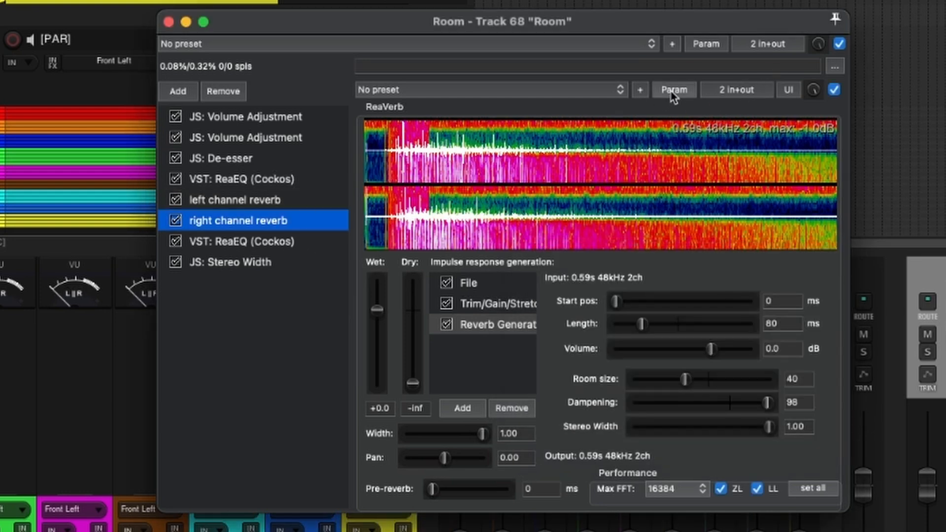
pyautogui.click(705, 91)
pyautogui.moveTo(853, 107); pyautogui.dragTo(701, 202)
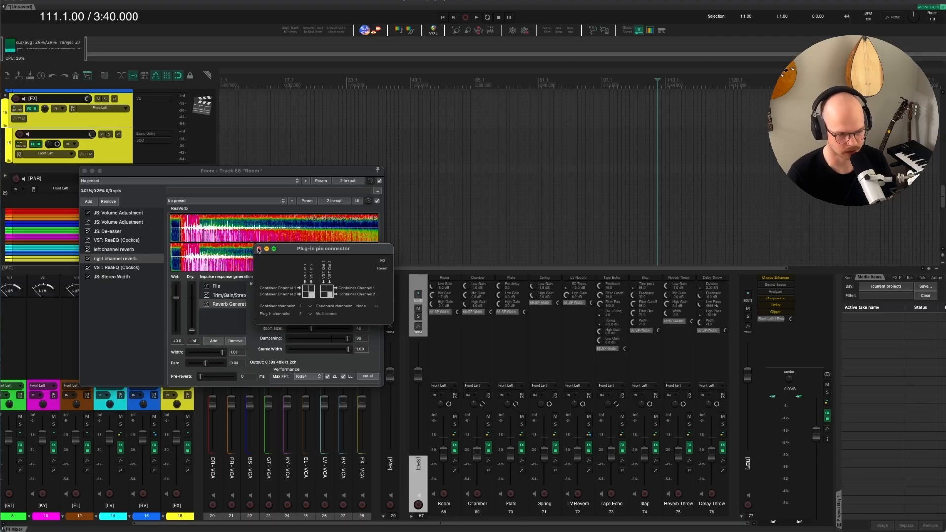
pyautogui.click(259, 249)
pyautogui.click(117, 267)
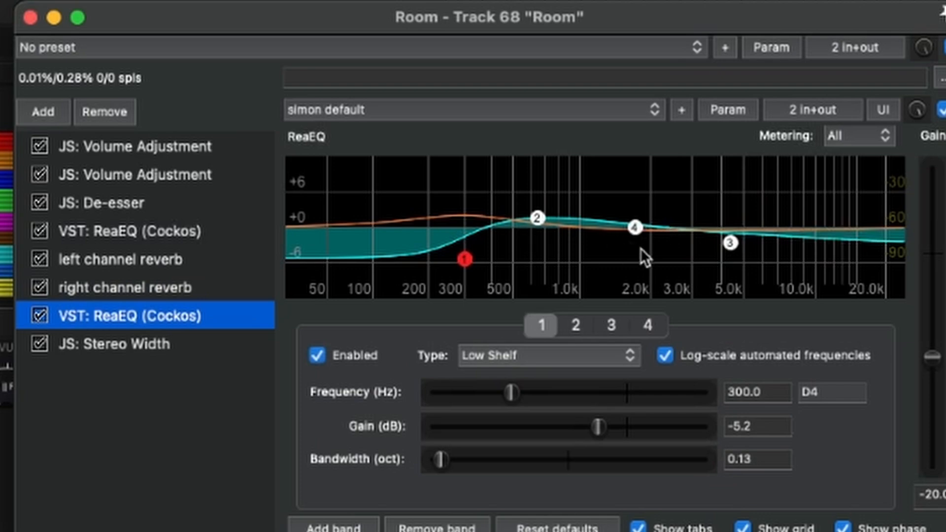
pyautogui.click(140, 346)
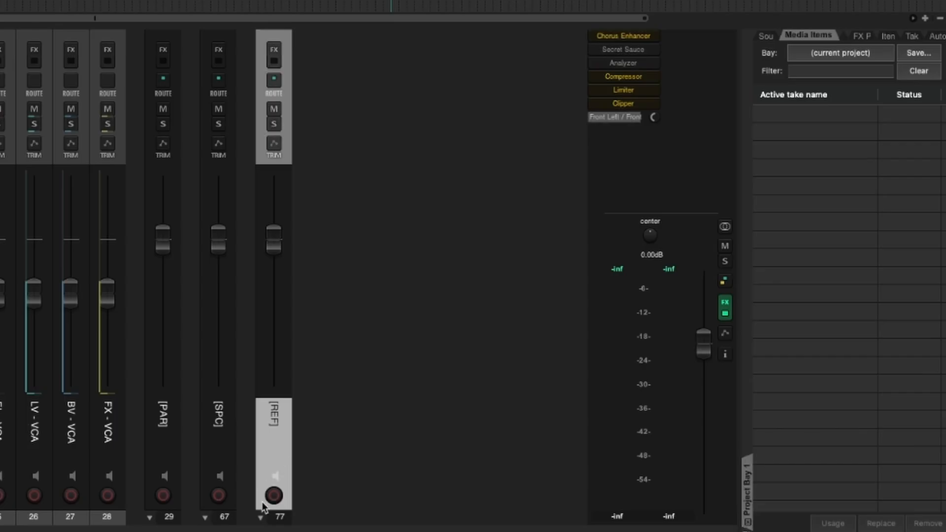
# Step: Show the child tracks of the [REF] folder in the mixer and examine tracks 78, 79 and 80 by selecting them
pyautogui.click(262, 518)
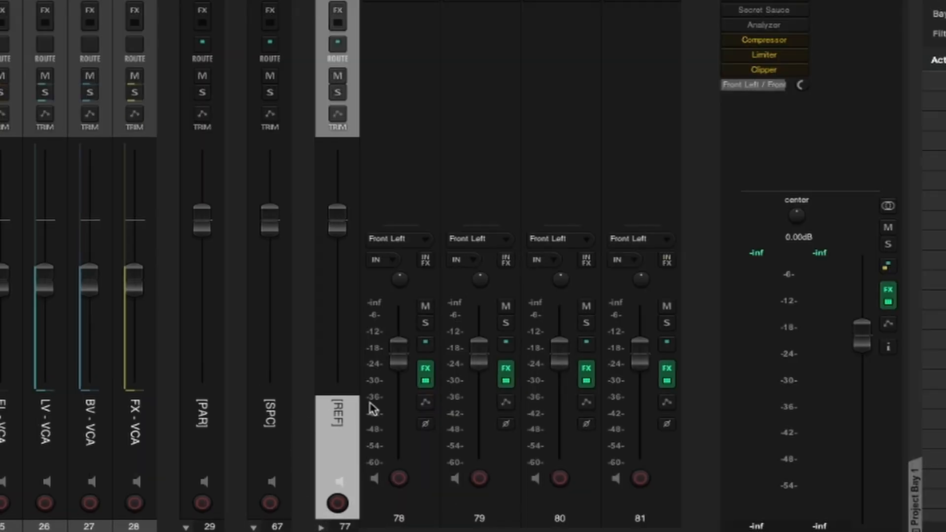
pyautogui.click(406, 509)
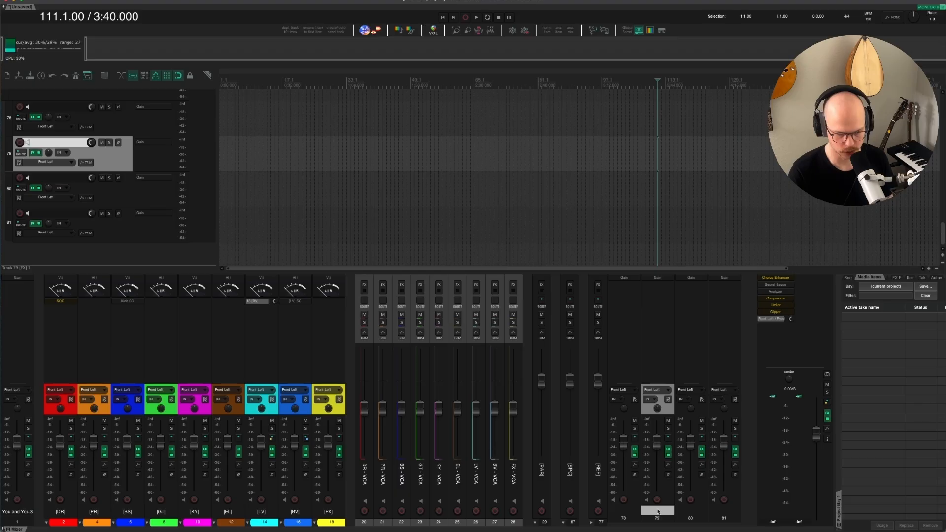
pyautogui.click(686, 511)
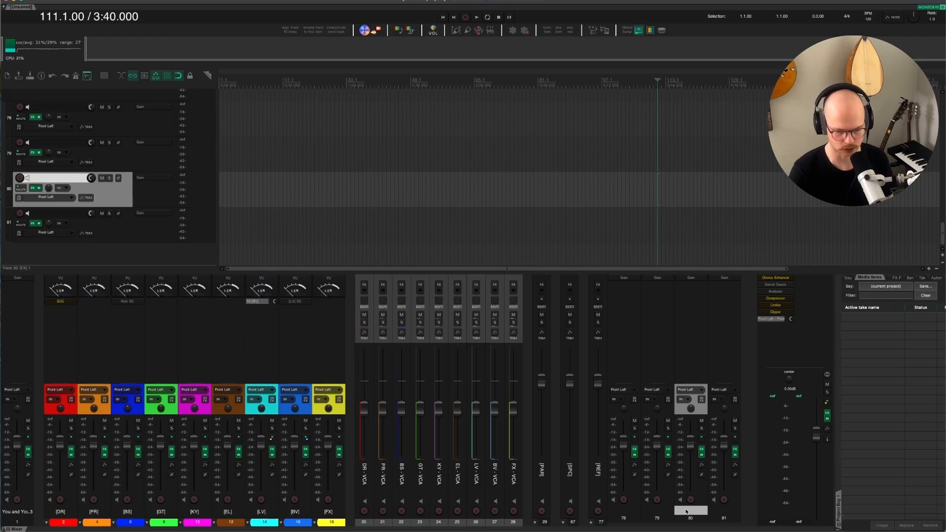
# Step: Show the child tracks of the [PAR] folder in the mixer and examine them through to White Noise and SP-Width
pyautogui.click(544, 522)
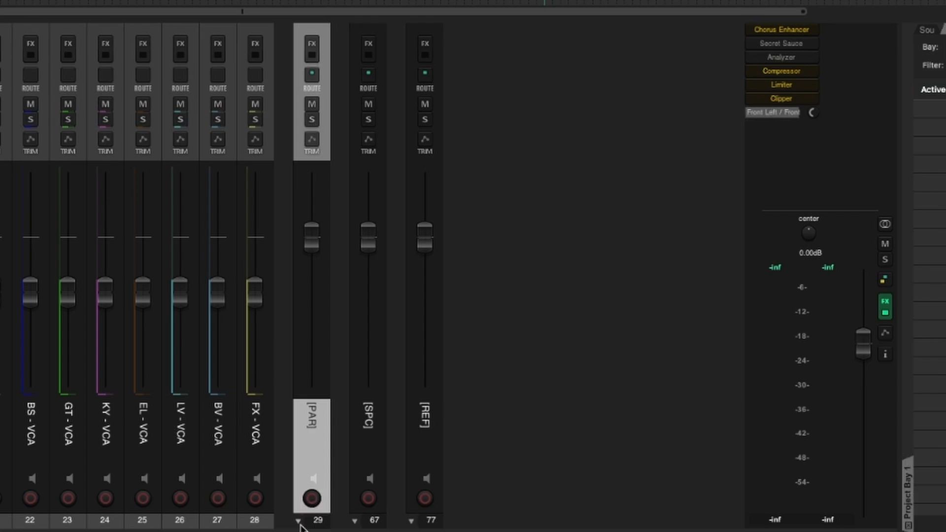
pyautogui.click(298, 521)
pyautogui.hscroll(15, 285, 461)
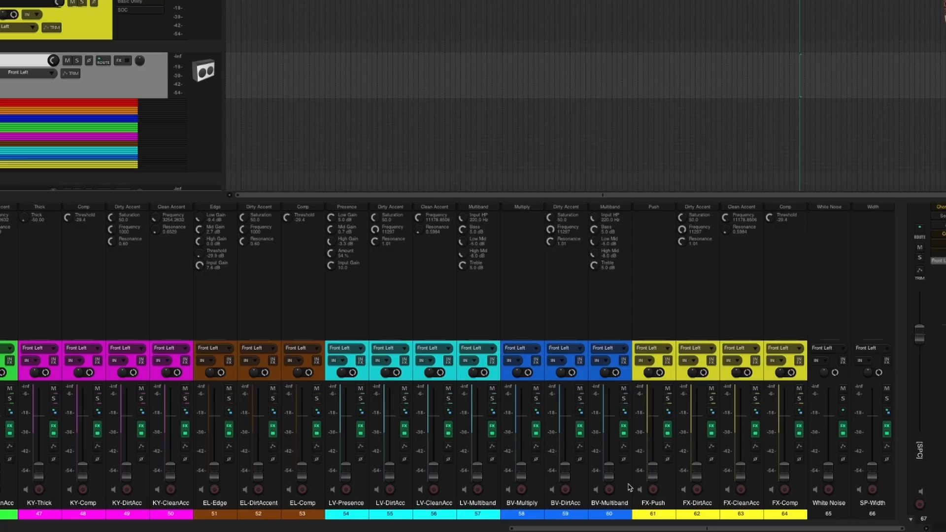
pyautogui.hscroll(-15, 629, 488)
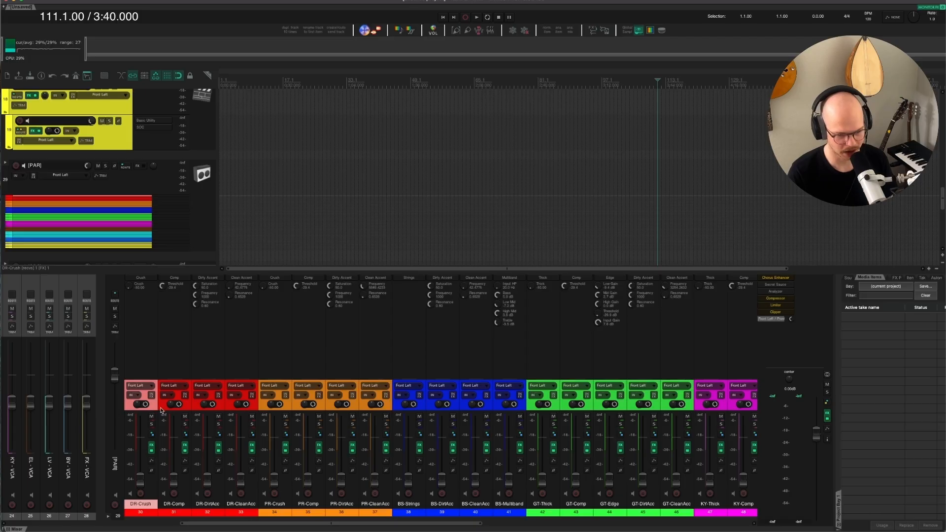
# Step: Examine the DR, PR, BS and GT parallel tracks in the mixer and return to the colored group tracks
pyautogui.click(168, 409)
pyautogui.hscroll(-2, 177, 408)
pyautogui.click(82, 365)
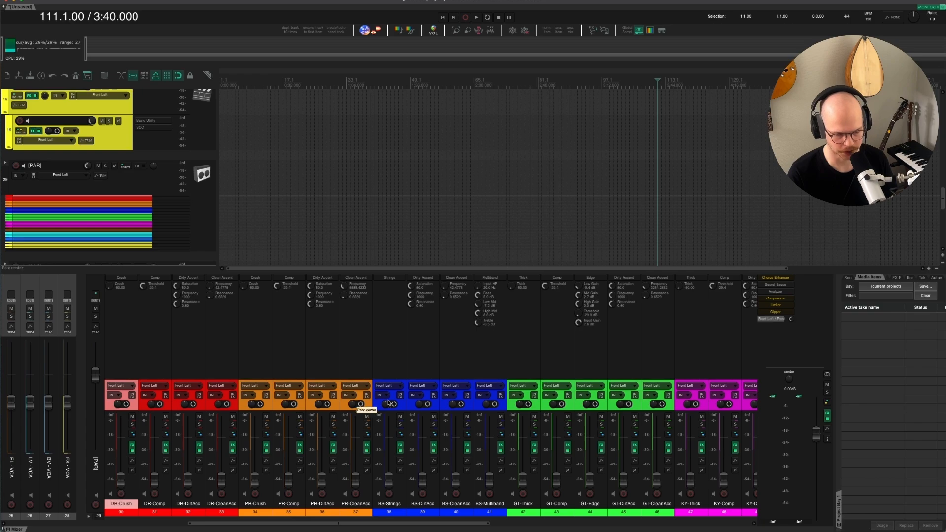
pyautogui.hscroll(-6, 388, 404)
pyautogui.hscroll(5, 388, 403)
pyautogui.hscroll(-6, 388, 403)
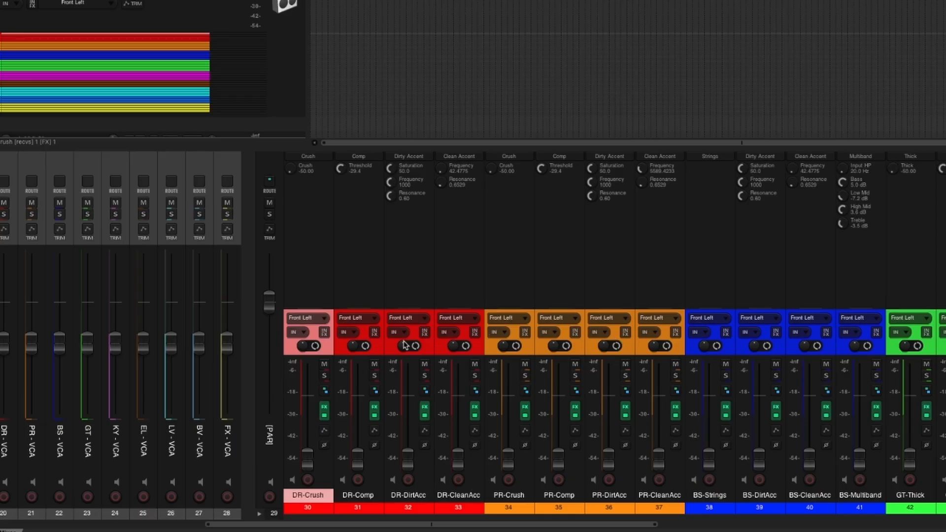
pyautogui.hscroll(-6, 403, 344)
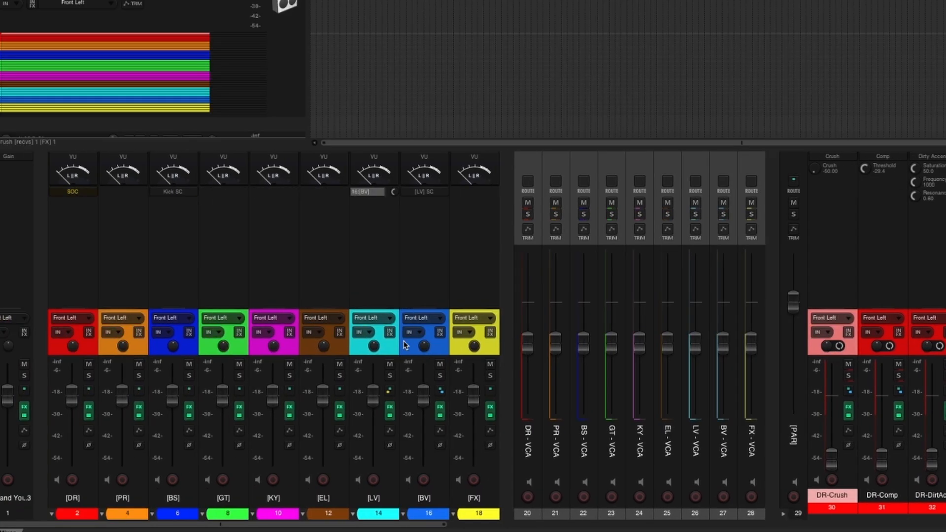
# Step: Show the child track of the [DR] folder in the mixer and examine its sends alongside the DR parallel tracks, including DR-Crush
pyautogui.click(89, 348)
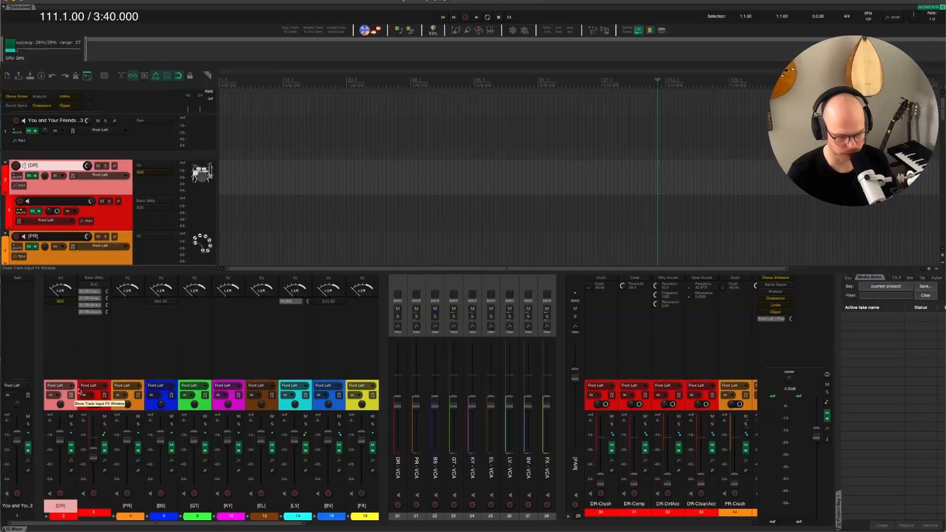
pyautogui.click(103, 403)
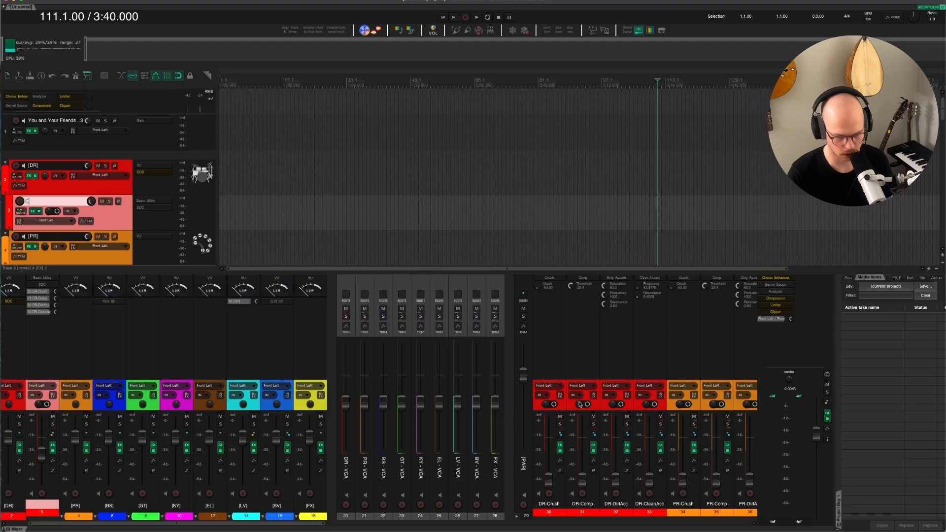
pyautogui.click(549, 503)
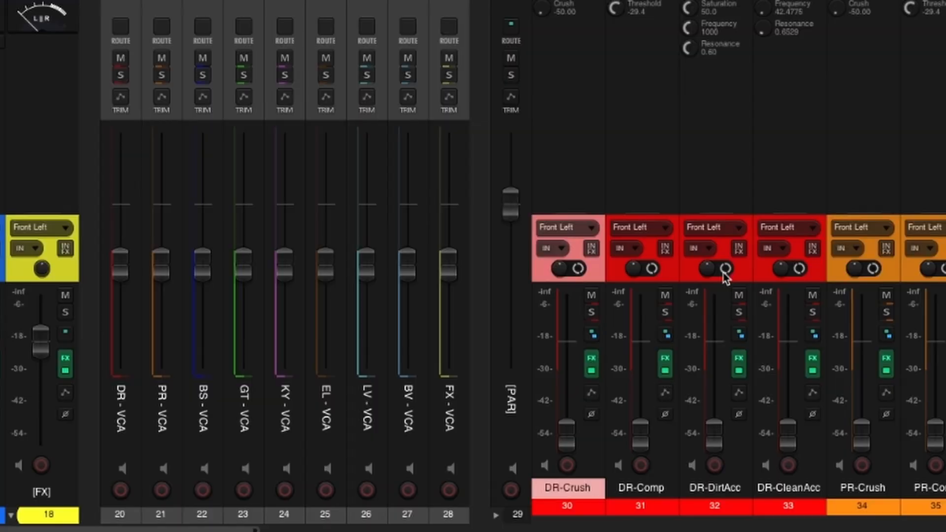
pyautogui.hscroll(5, 724, 276)
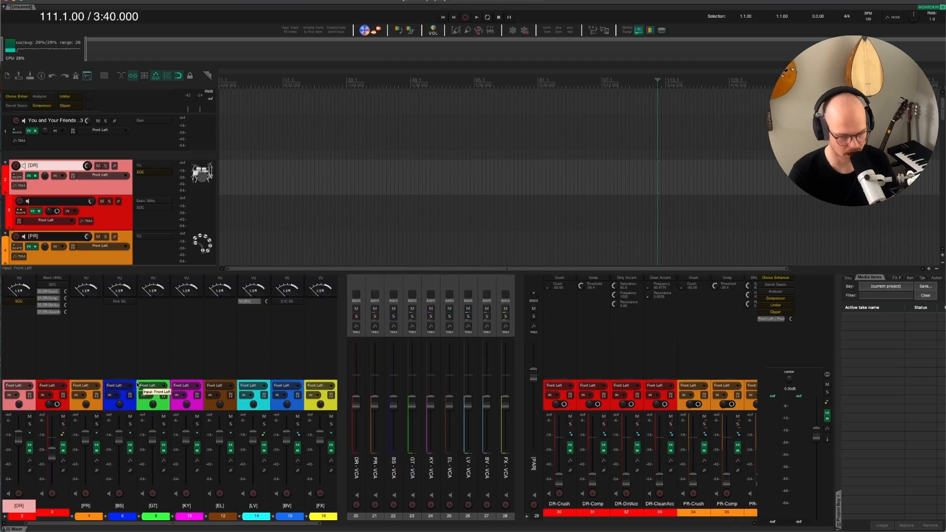
pyautogui.hscroll(-1, 136, 389)
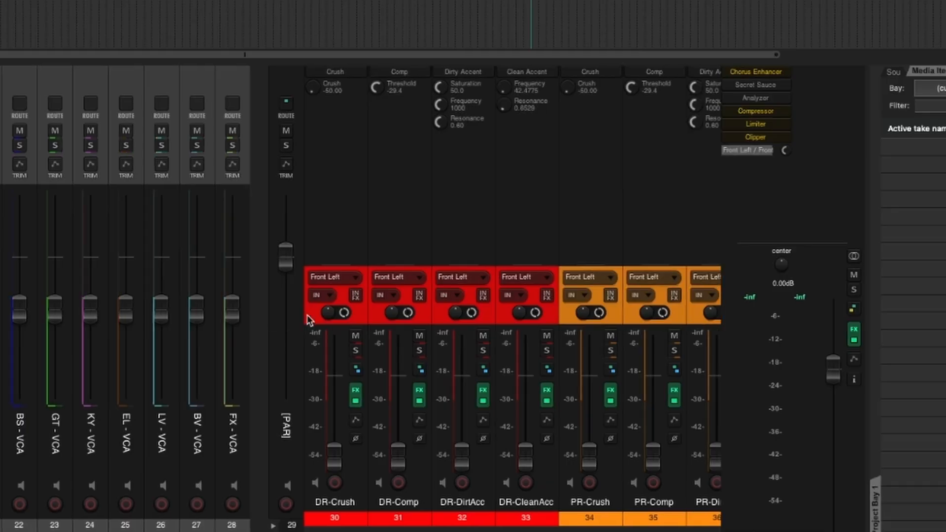
# Step: Examine the DR-DirtAcc and DR-CleanAcc parallel tracks in the mixer by selecting them in turn
pyautogui.click(565, 505)
pyautogui.click(487, 505)
pyautogui.click(546, 507)
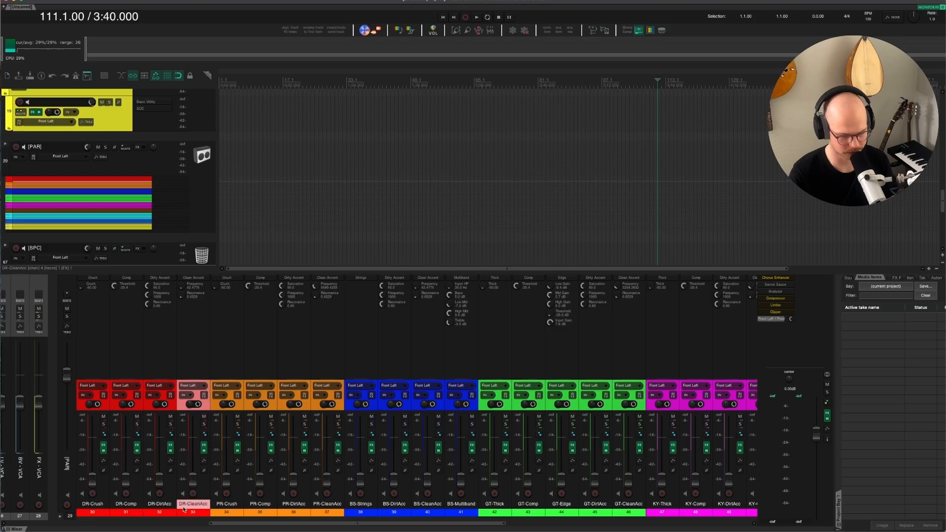
pyautogui.click(160, 504)
pyautogui.click(184, 507)
pyautogui.click(171, 507)
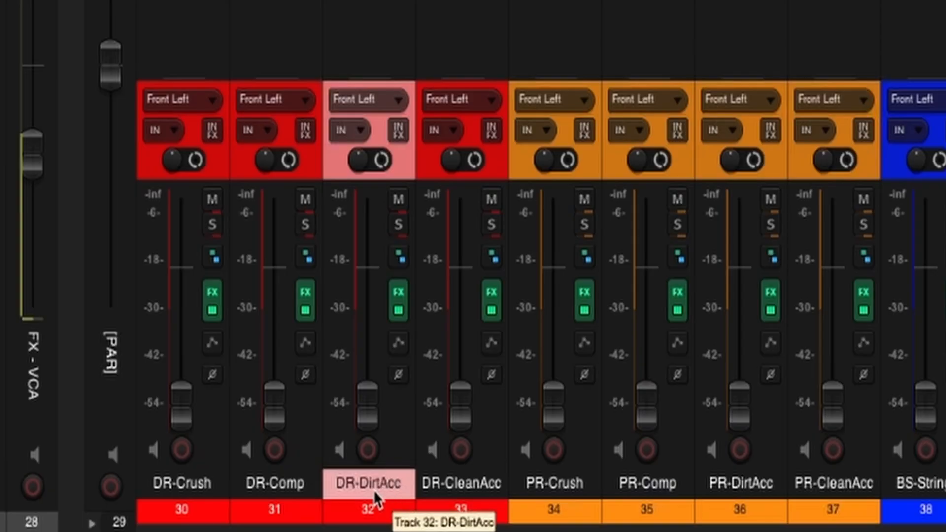
pyautogui.click(449, 486)
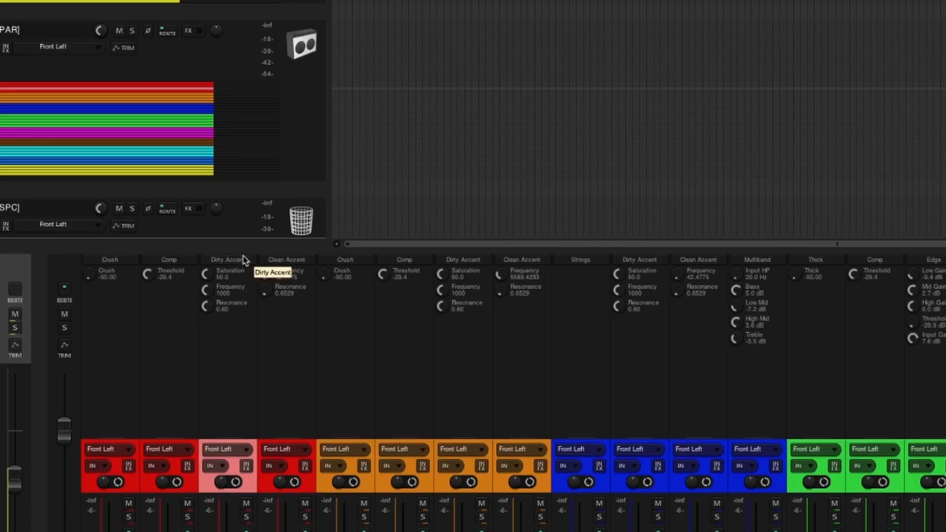
# Step: Examine the Dirty Accent effect on the DR-DirtAcc track and its parameter options, then close its window
pyautogui.moveTo(945, 148); pyautogui.dragTo(626, 0)
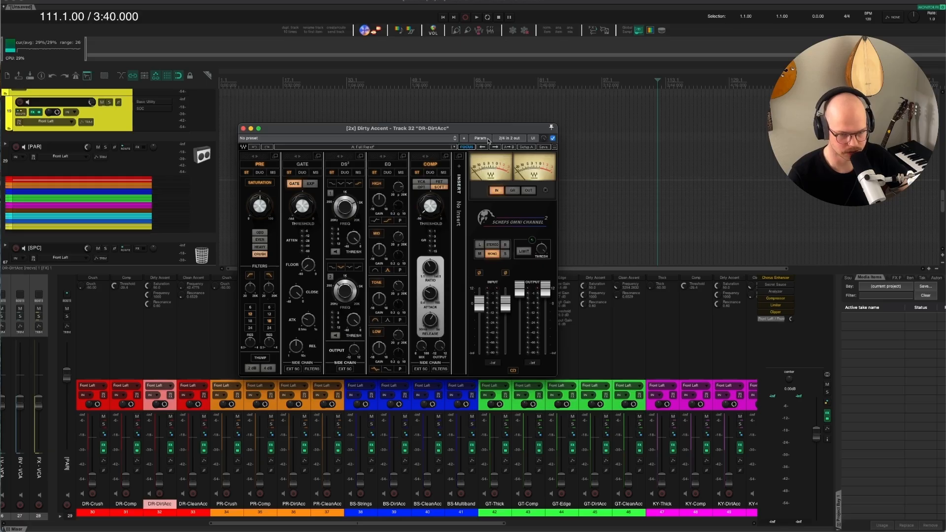
pyautogui.click(487, 139)
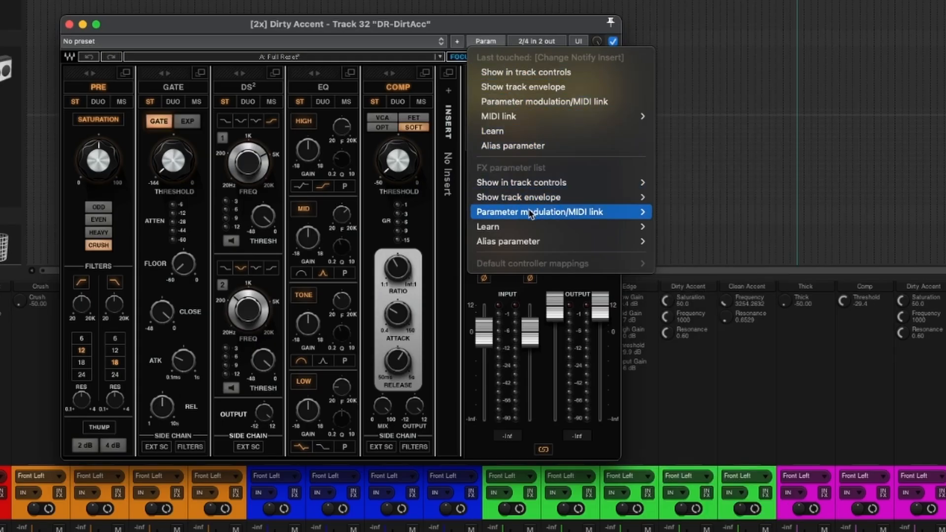
pyautogui.moveTo(530, 213)
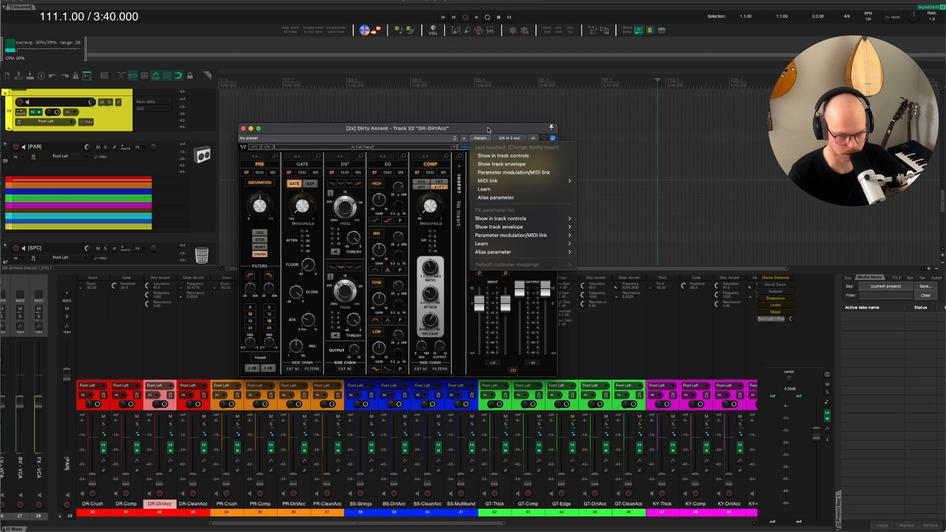
pyautogui.click(397, 103)
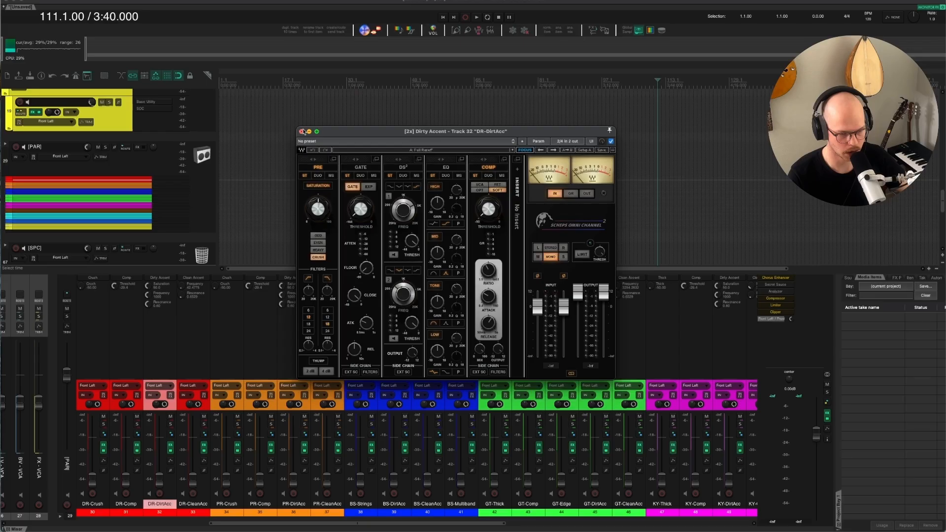
pyautogui.click(301, 131)
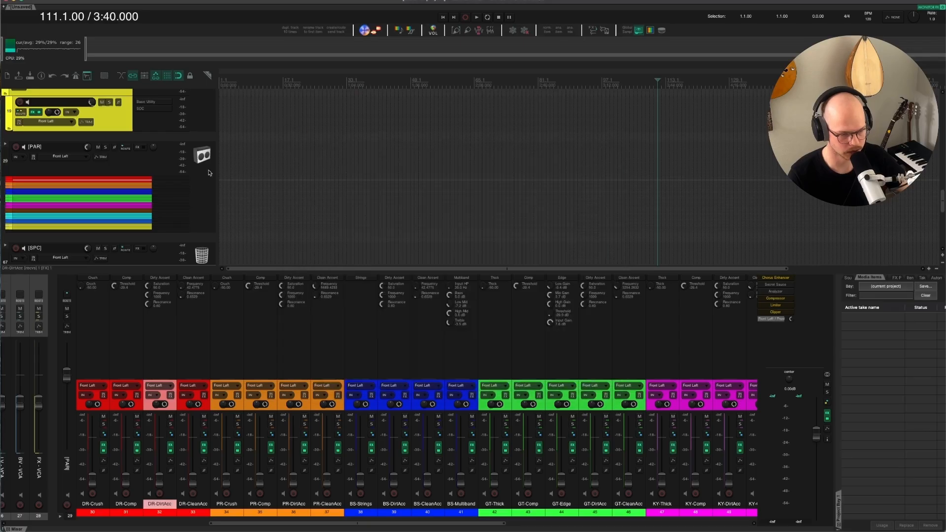
# Step: Return to the drum tracks, hide the [DR] folder's child tracks in the mixer, and stop playback at the DR parallel tracks
pyautogui.scroll(15, 209, 174)
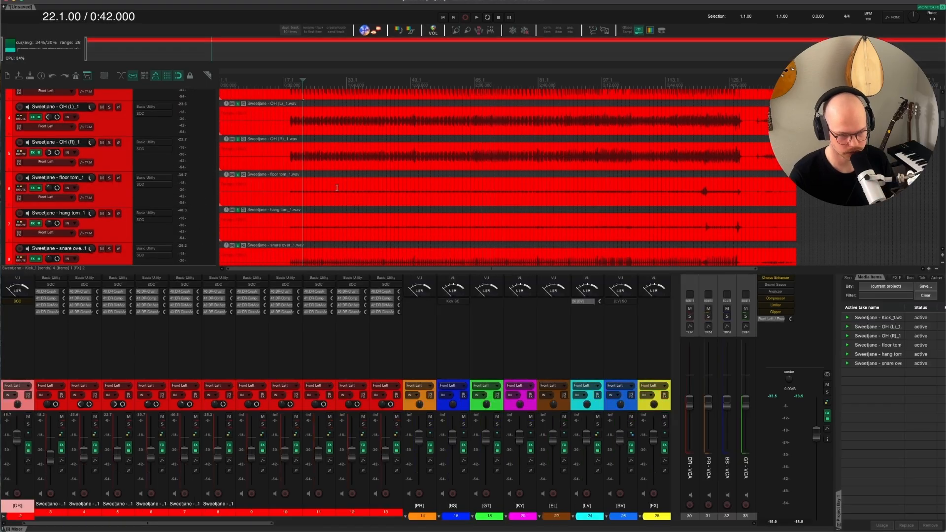
pyautogui.scroll(3, 399, 177)
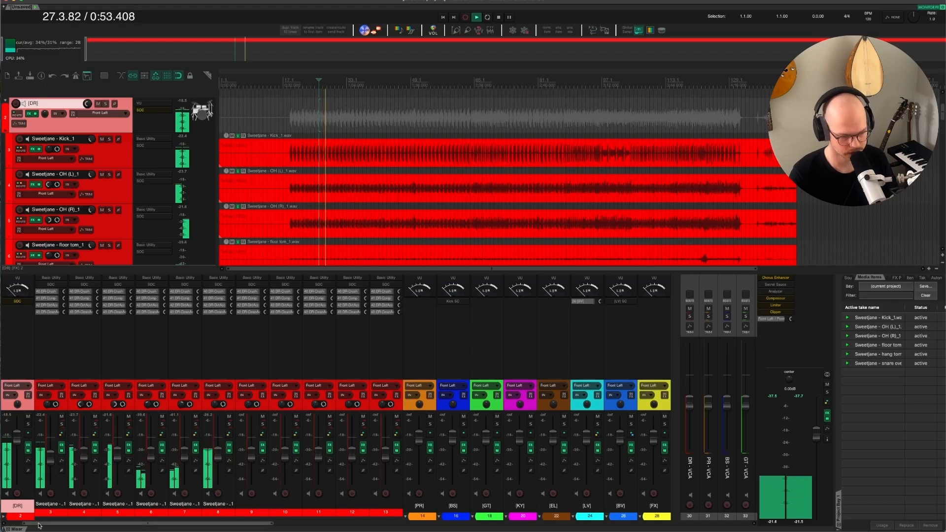
pyautogui.click(6, 517)
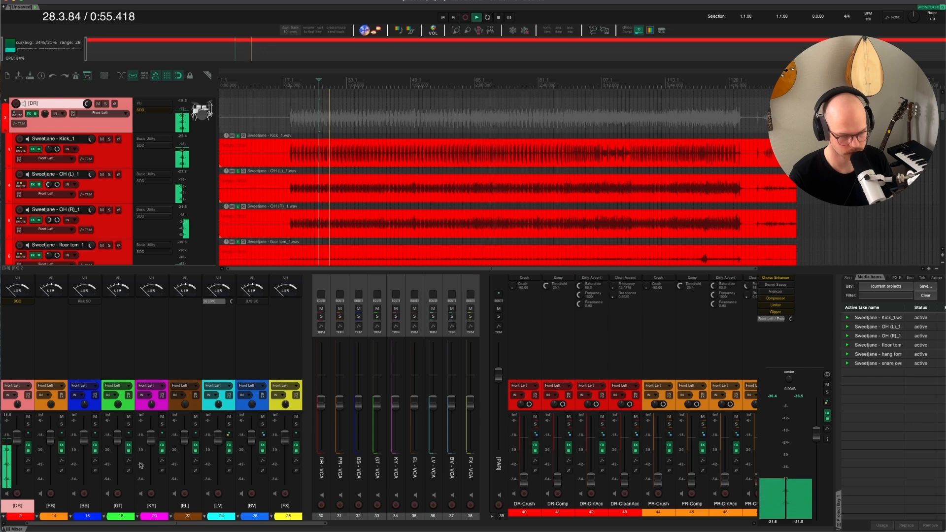
pyautogui.press('space')
pyautogui.hscroll(10, 189, 387)
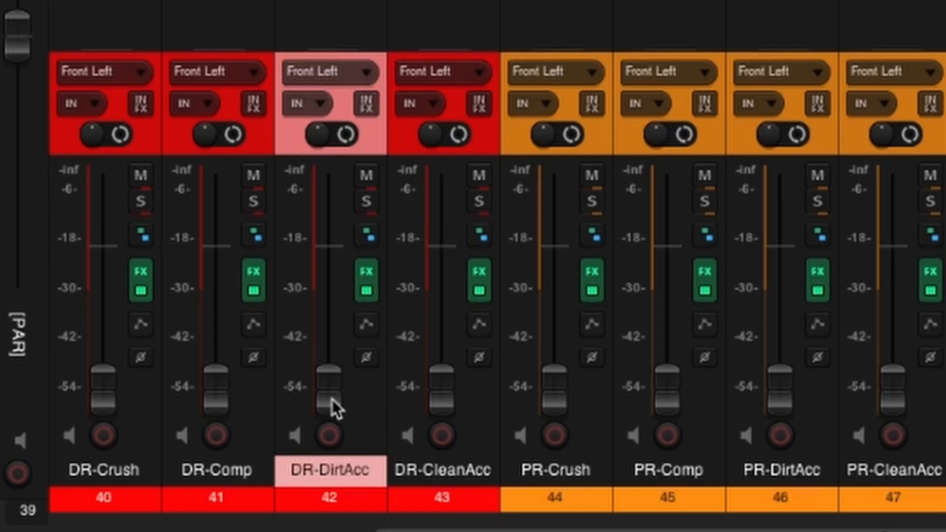
# Step: Bring up the DR-DirtAcc track's volume during playback and settle it at -28.37 dB
pyautogui.moveTo(327, 404)
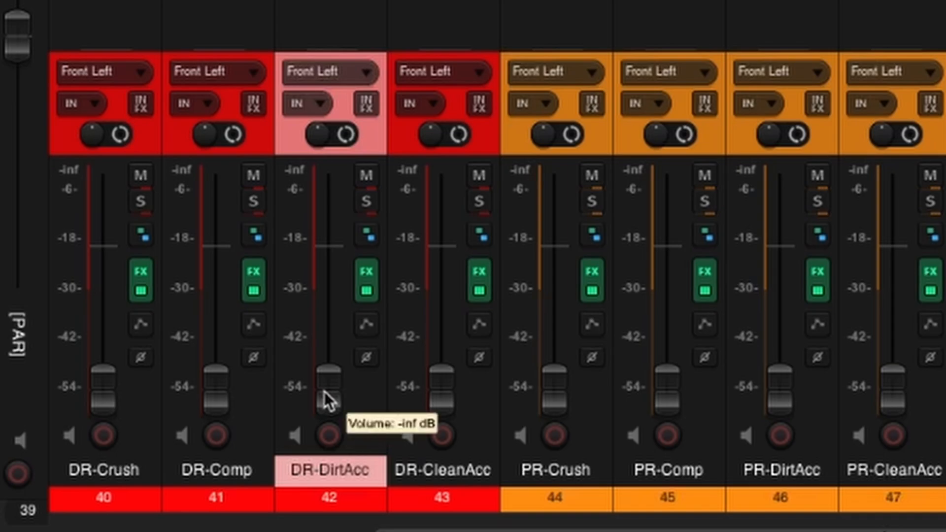
pyautogui.press('space')
pyautogui.moveTo(325, 393); pyautogui.dragTo(323, 296)
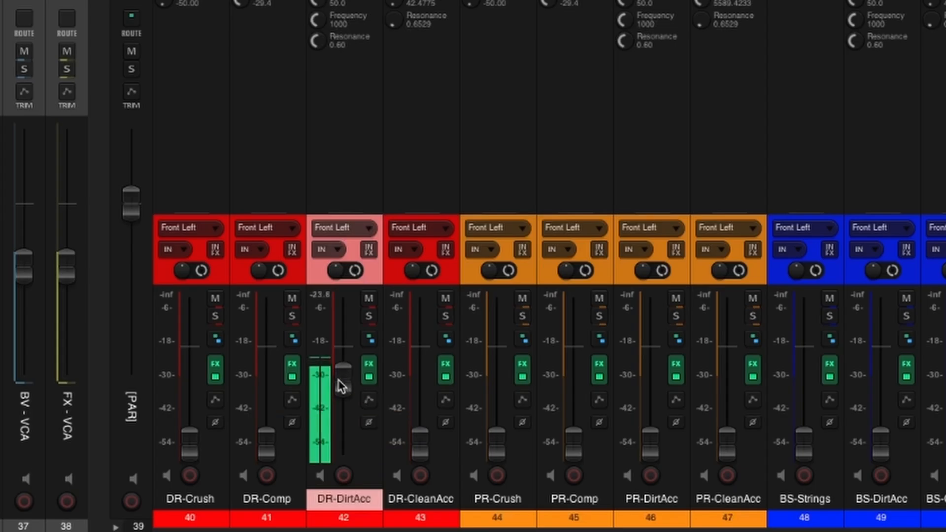
pyautogui.moveTo(359, 405); pyautogui.dragTo(341, 418)
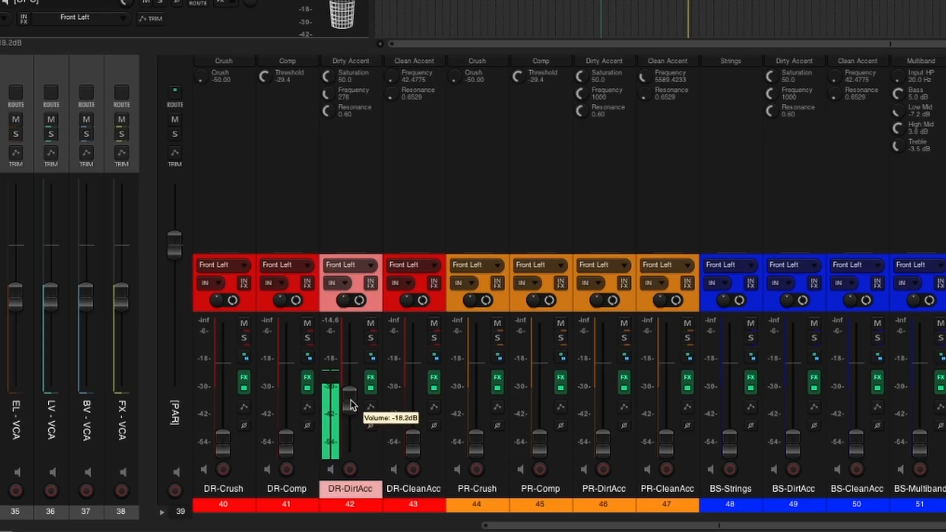
pyautogui.moveTo(207, 459); pyautogui.dragTo(207, 458)
pyautogui.moveTo(351, 402); pyautogui.dragTo(352, 409)
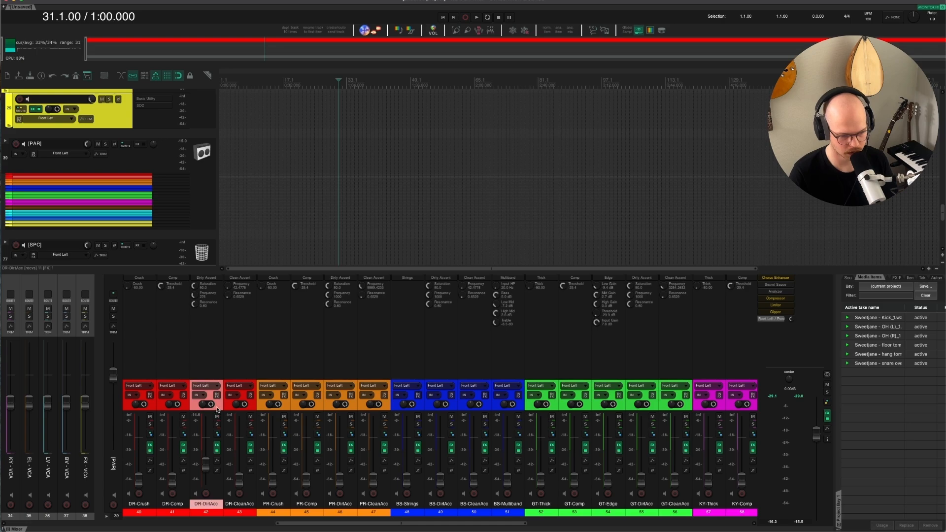
# Step: Open the routing of the DR-DirtAcc track and switch its parent send off and on repeatedly to compare the sound
pyautogui.click(217, 427)
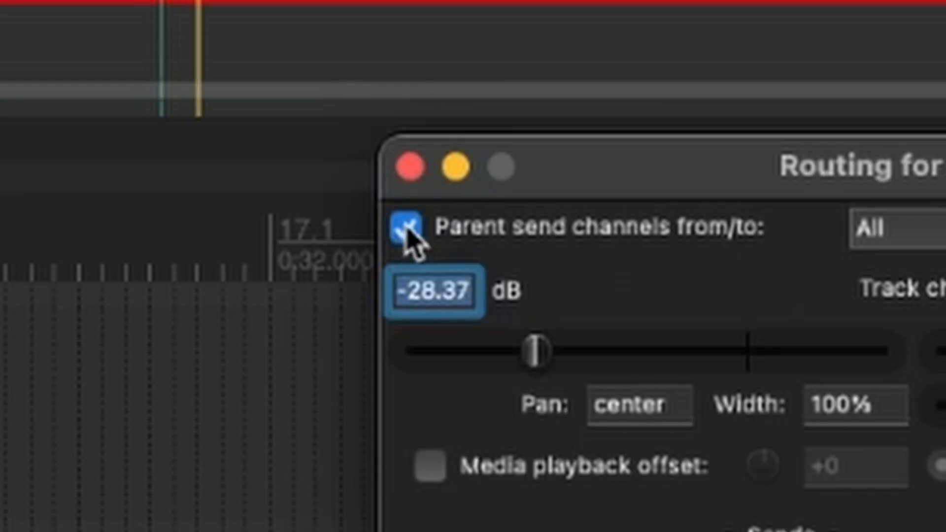
pyautogui.click(406, 229)
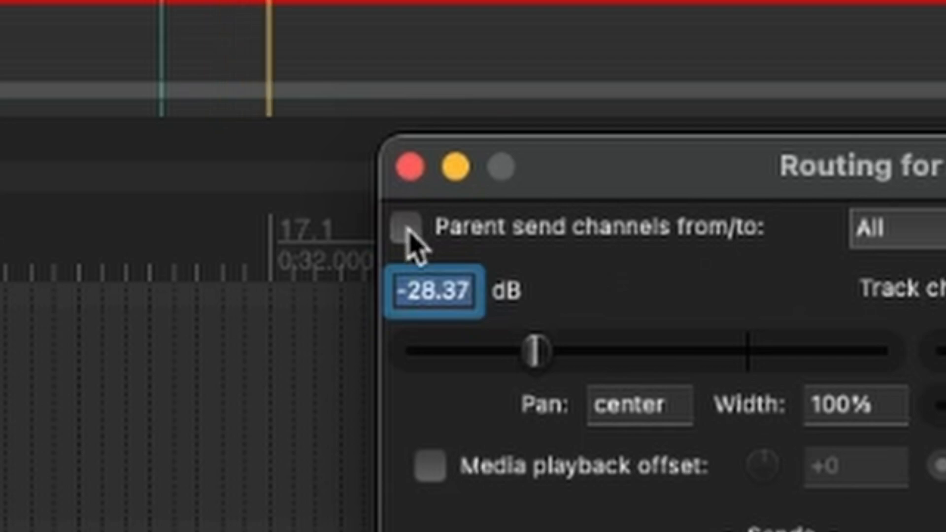
pyautogui.click(405, 229)
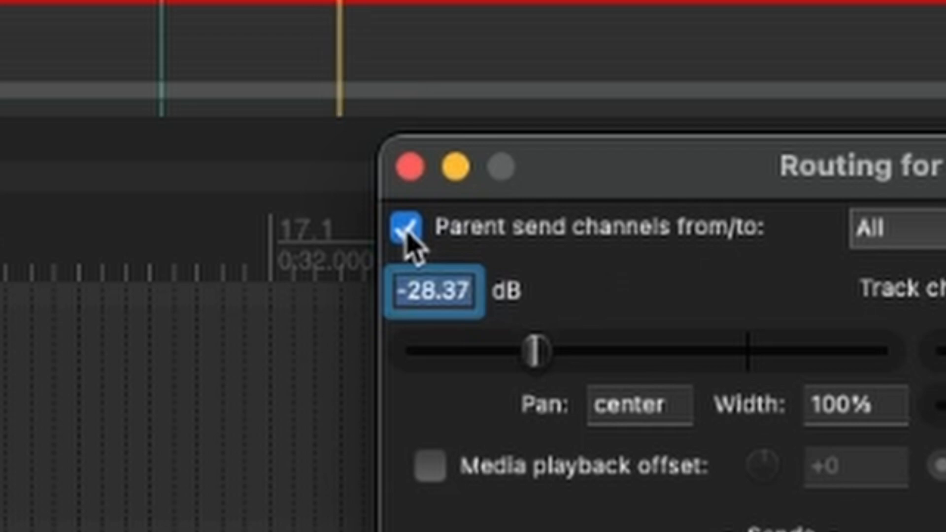
pyautogui.click(406, 229)
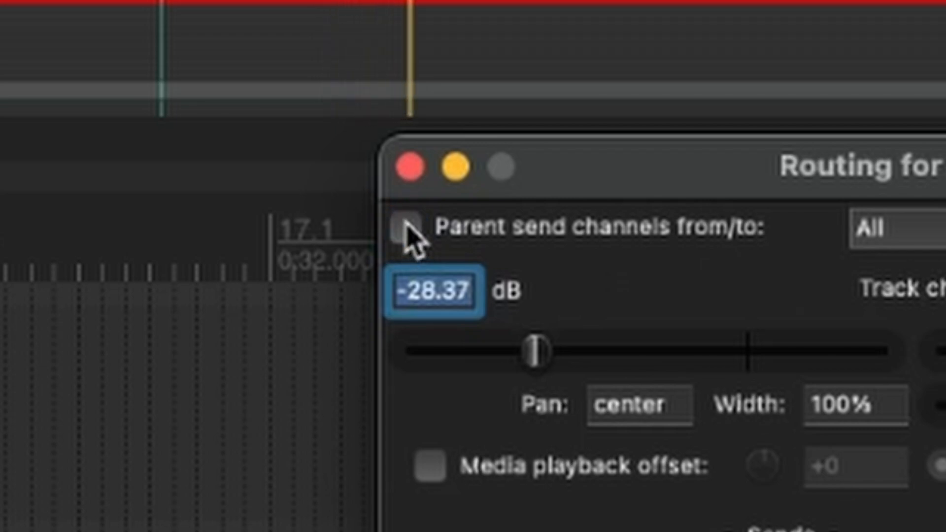
pyautogui.click(407, 229)
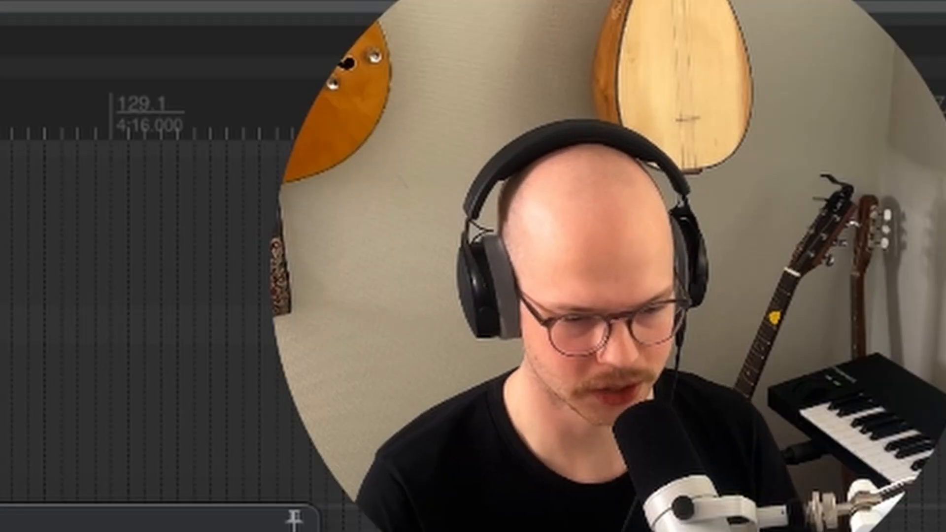
# Step: Open the Clean Accent effect on the DR-CleanAcc track, reposition its window, and vary its Resonance while watching the EQ curve
pyautogui.click(218, 407)
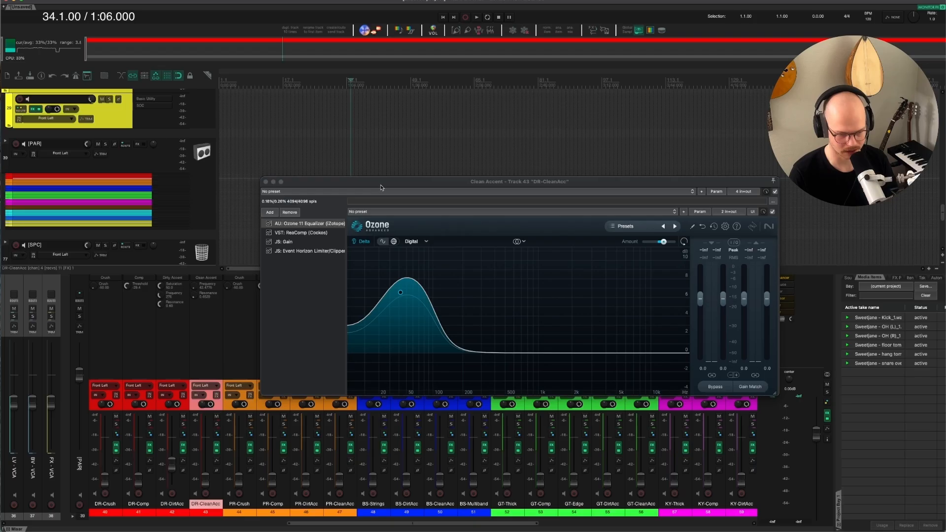
pyautogui.moveTo(380, 187); pyautogui.dragTo(373, 184)
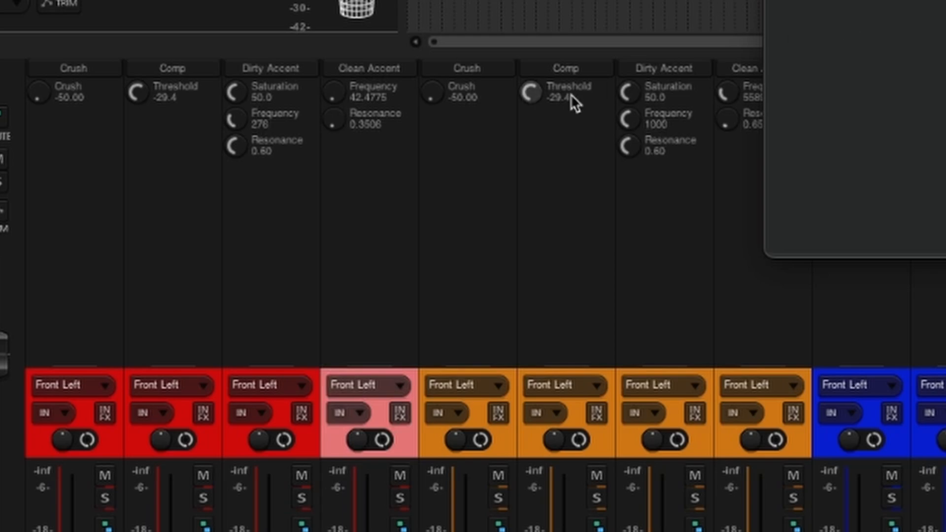
pyautogui.moveTo(333, 120); pyautogui.dragTo(334, 108)
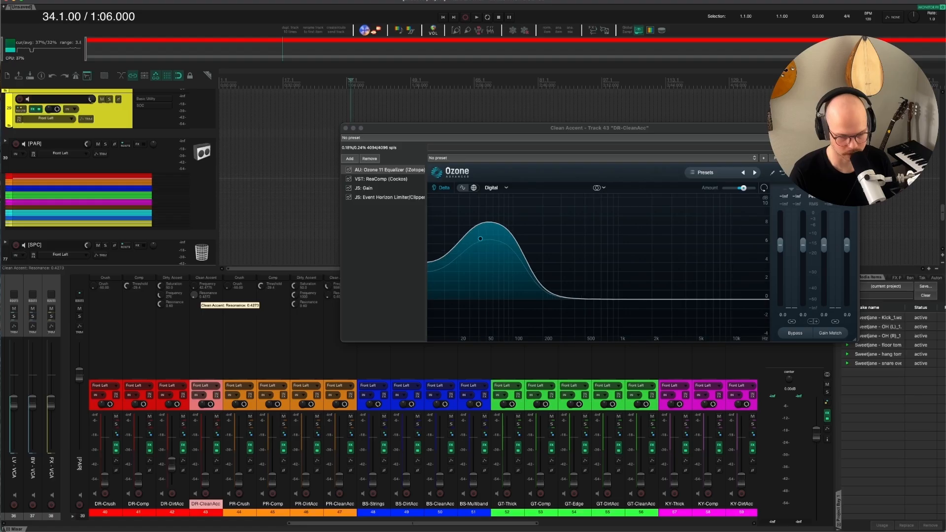
pyautogui.moveTo(194, 295); pyautogui.dragTo(195, 298)
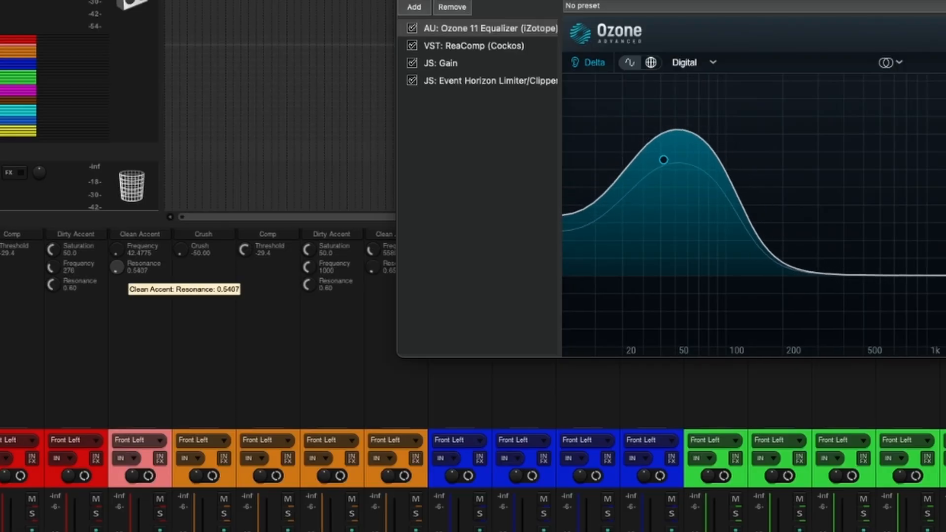
pyautogui.moveTo(117, 267); pyautogui.dragTo(117, 267)
# Step: Sweep the Clean Accent Frequency on DR-CleanAcc up to 8279.2285 and back down to the low end
pyautogui.moveTo(193, 287); pyautogui.dragTo(193, 287)
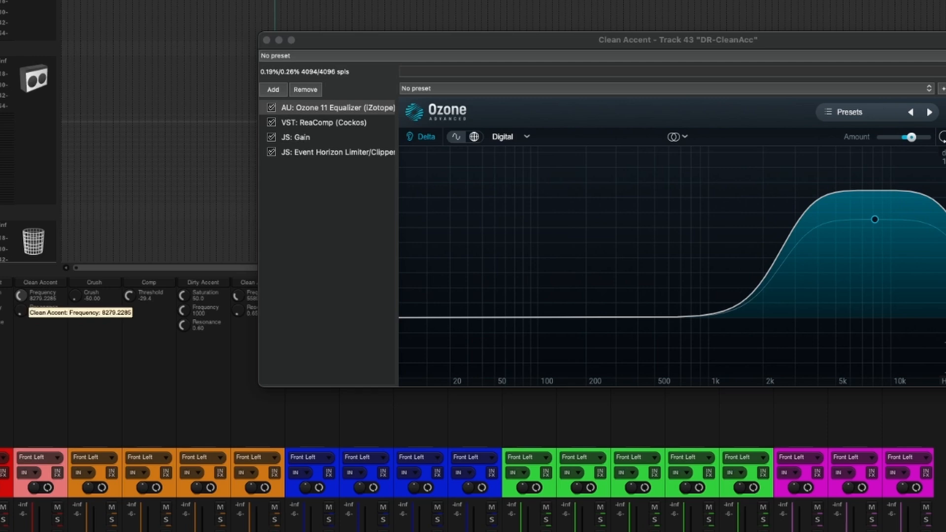
pyautogui.moveTo(21, 295); pyautogui.dragTo(21, 295)
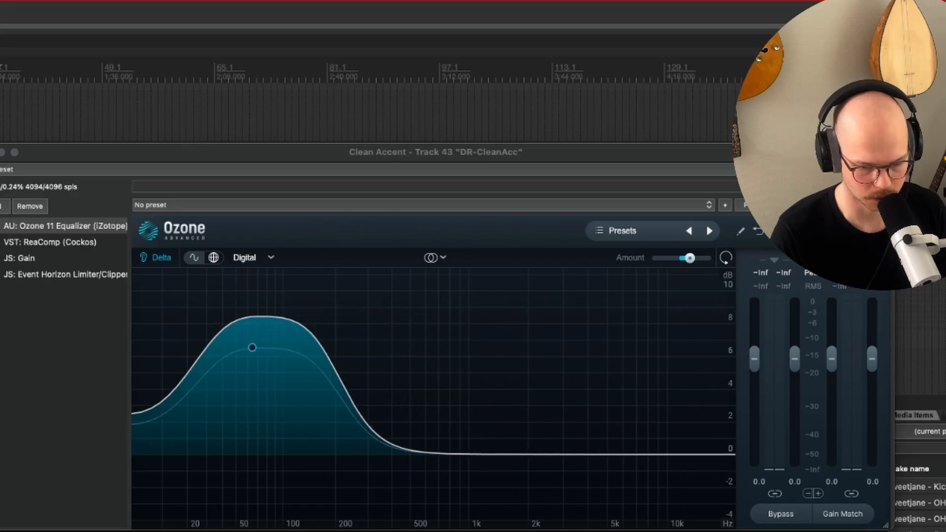
pyautogui.moveTo(203, 285); pyautogui.dragTo(202, 286)
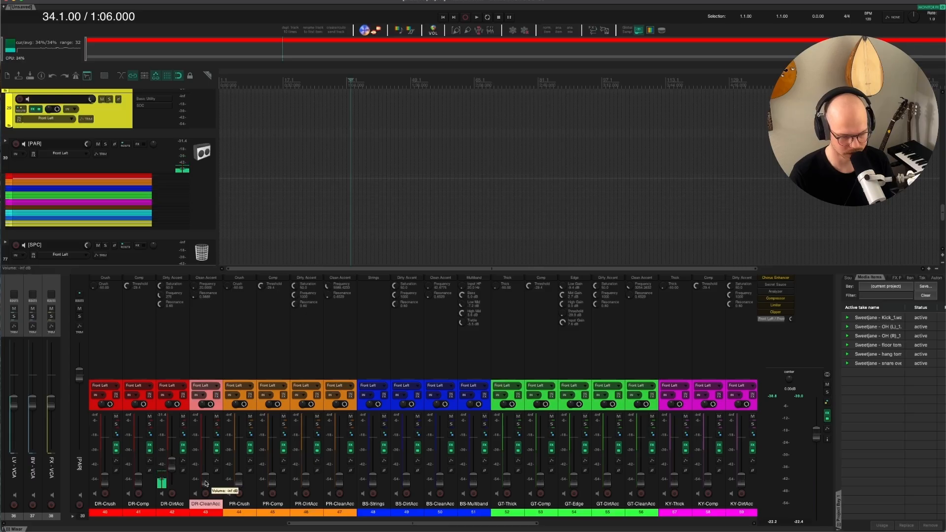
# Step: During playback, raise the DR-CleanAcc volume, set its Clean Accent Frequency to 179.8400, and lower the volume slightly
pyautogui.moveTo(197, 297)
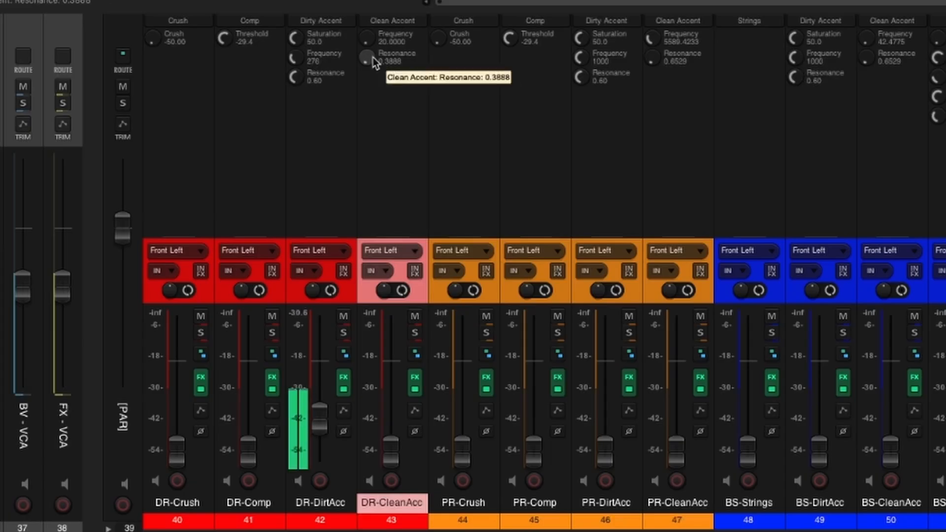
pyautogui.moveTo(370, 42); pyautogui.dragTo(370, 41)
pyautogui.moveTo(390, 456); pyautogui.dragTo(393, 396)
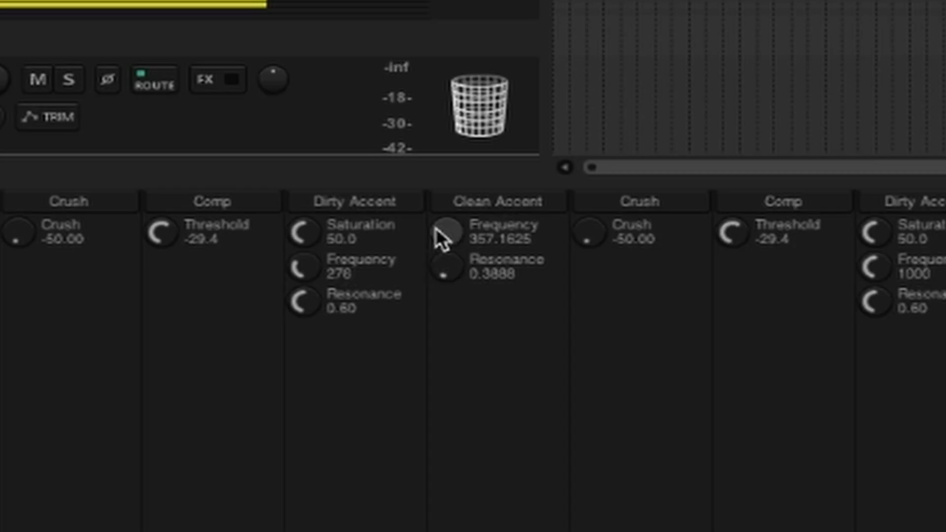
pyautogui.moveTo(366, 39); pyautogui.dragTo(366, 39)
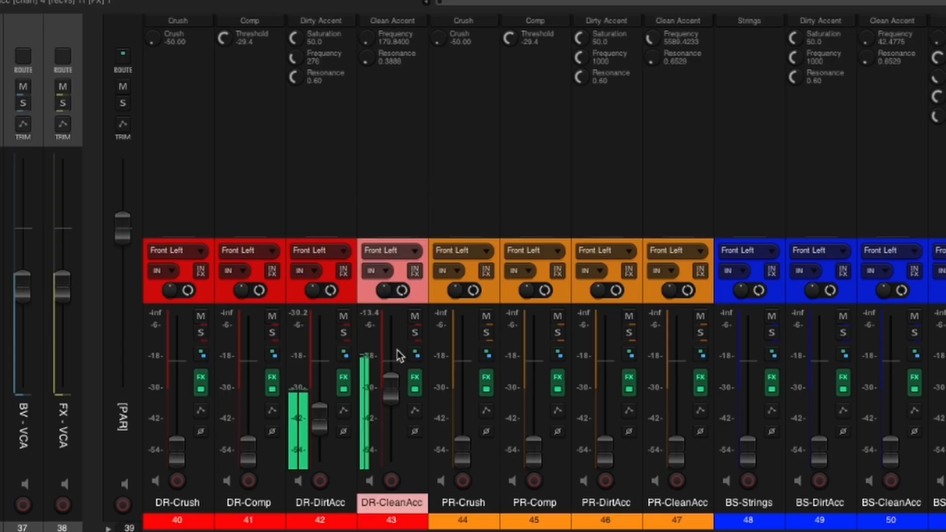
pyautogui.moveTo(398, 405); pyautogui.dragTo(397, 416)
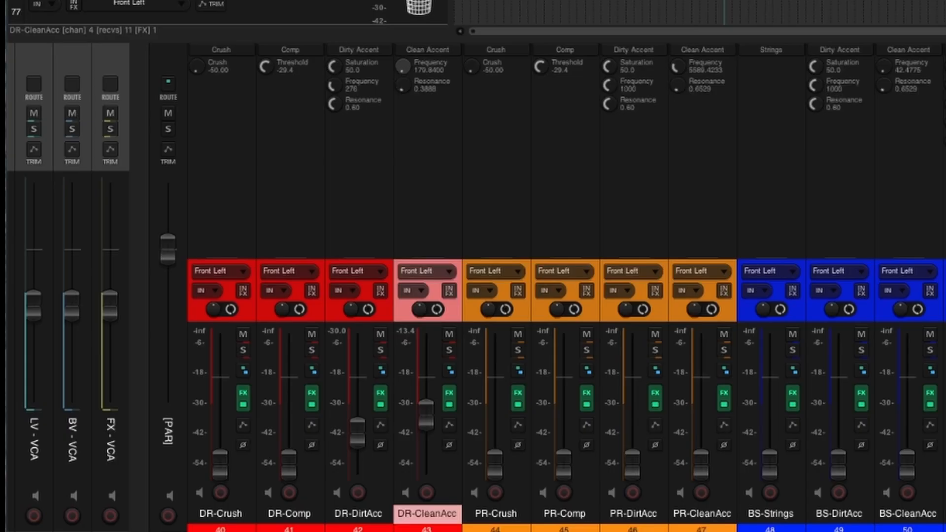
# Step: Sweep the Clean Accent Frequency on DR-CleanAcc from the lows up to 5012.5015
pyautogui.moveTo(402, 68); pyautogui.dragTo(402, 70)
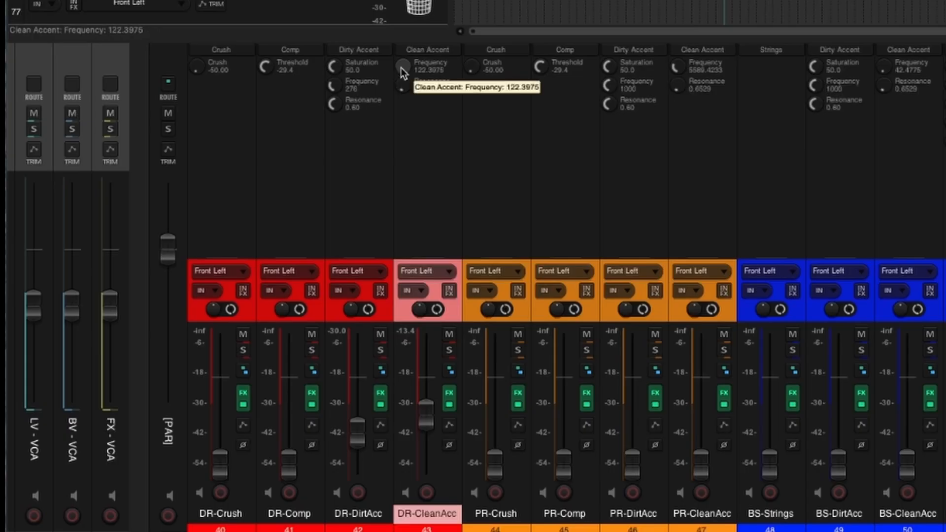
pyautogui.moveTo(372, 101); pyautogui.dragTo(377, 100)
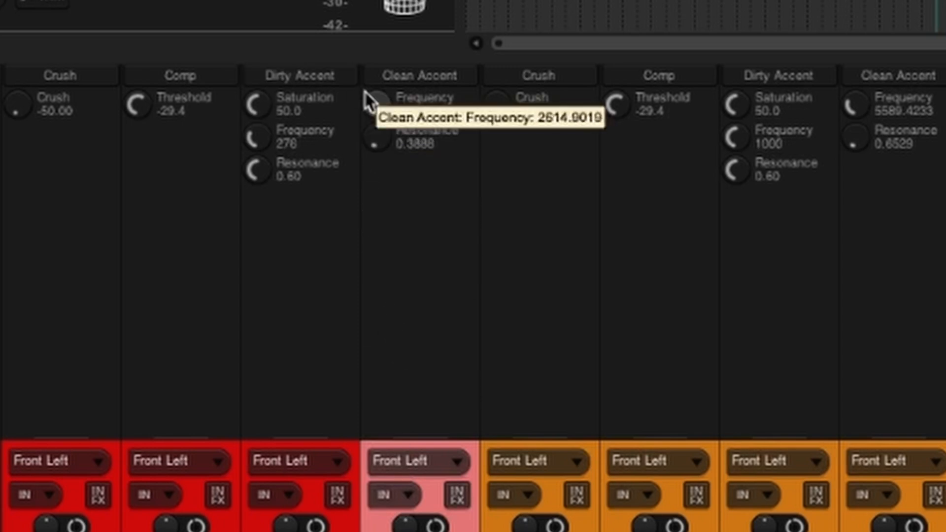
pyautogui.moveTo(376, 100); pyautogui.dragTo(383, 97)
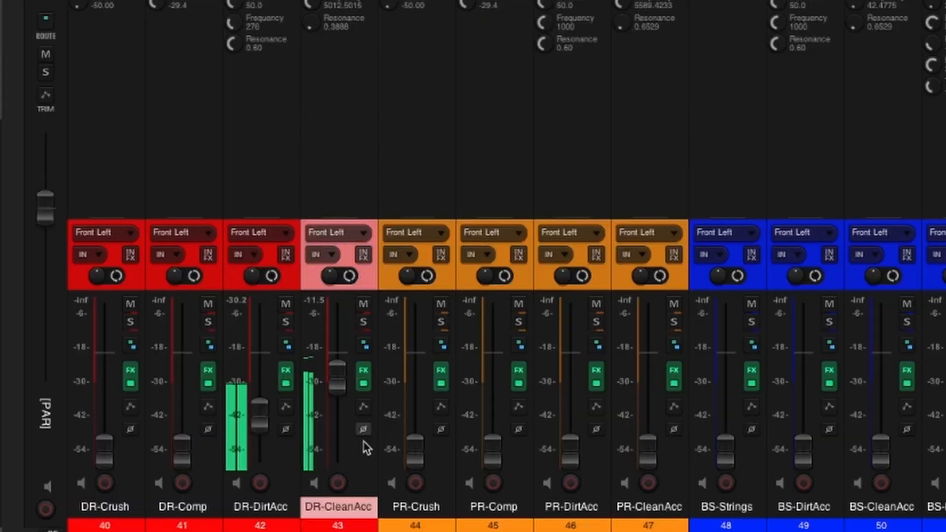
# Step: Vary the DR-CleanAcc volume, sweep its Clean Accent Frequency between about 6800 and 20, and raise its Resonance to 1.1145
pyautogui.moveTo(344, 388); pyautogui.dragTo(337, 419)
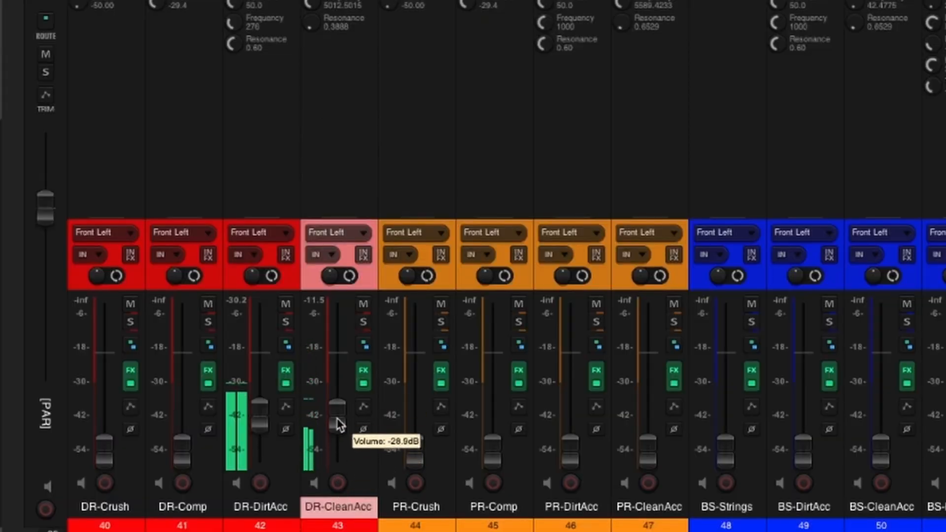
pyautogui.moveTo(314, 5); pyautogui.dragTo(313, 0)
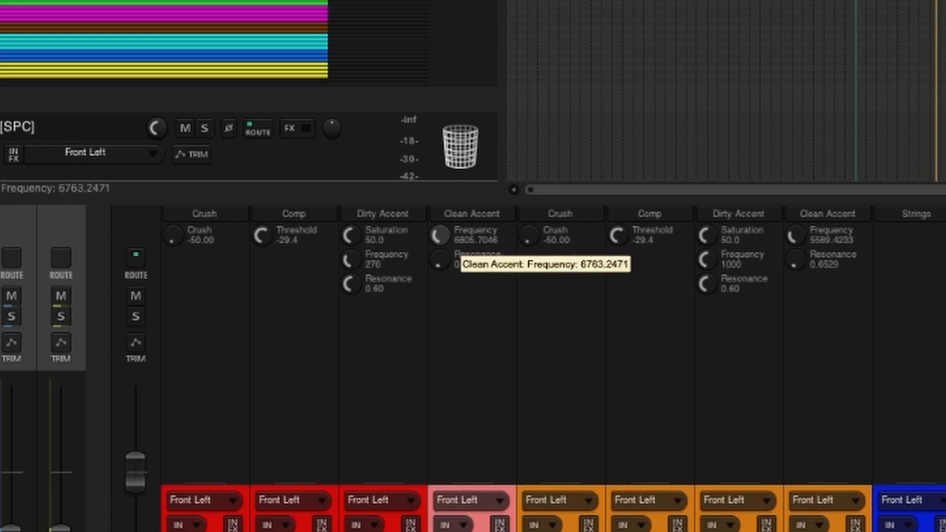
pyautogui.moveTo(440, 236); pyautogui.dragTo(444, 243)
pyautogui.moveTo(394, 407); pyautogui.dragTo(386, 324)
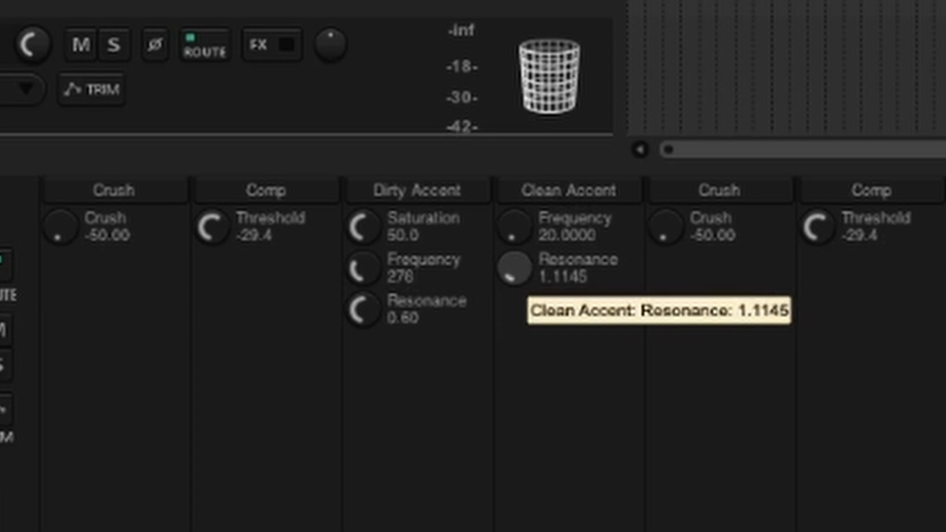
pyautogui.moveTo(513, 232)
pyautogui.mouseDown()
pyautogui.moveTo(513, 217)
pyautogui.moveTo(512, 241)
pyautogui.mouseUp()
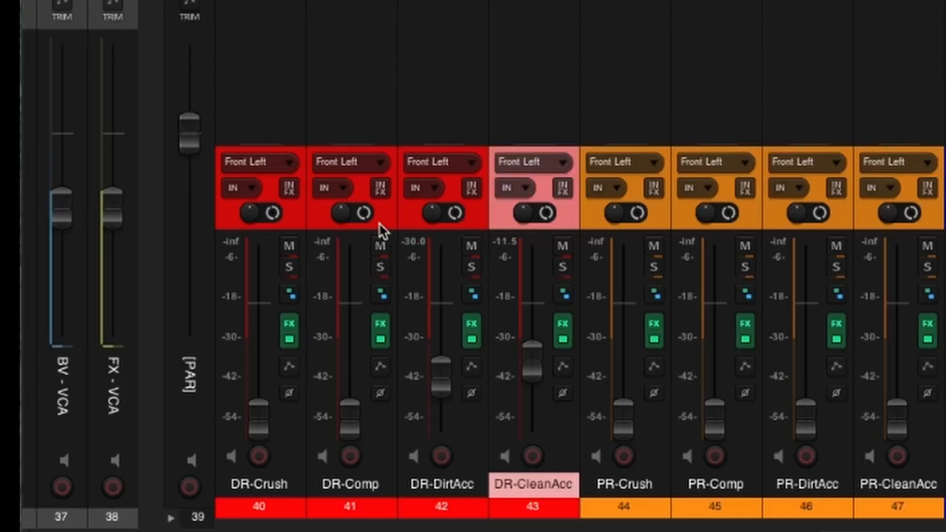
# Step: Select DR-Comp and PR-Crush, and examine the parallel tracks of each instrument group along the mixer with their exposed effect controls
pyautogui.click(377, 225)
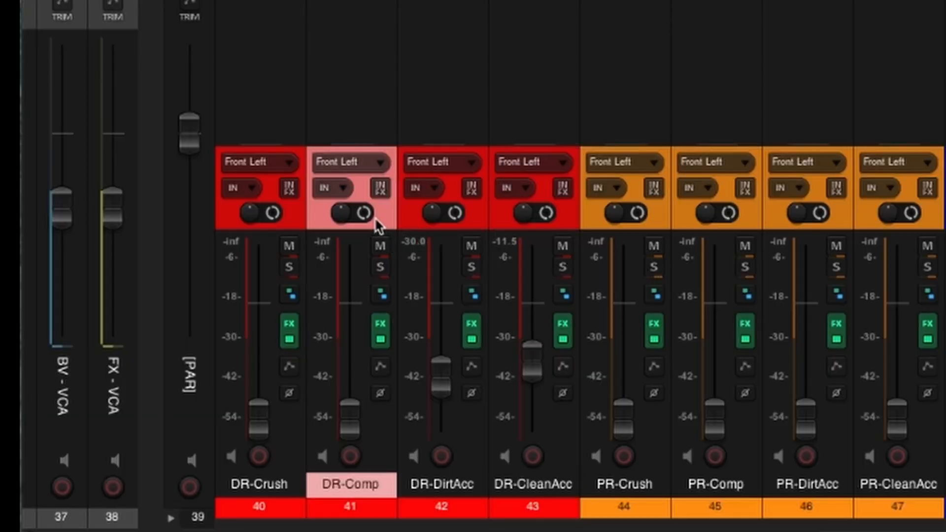
pyautogui.click(279, 214)
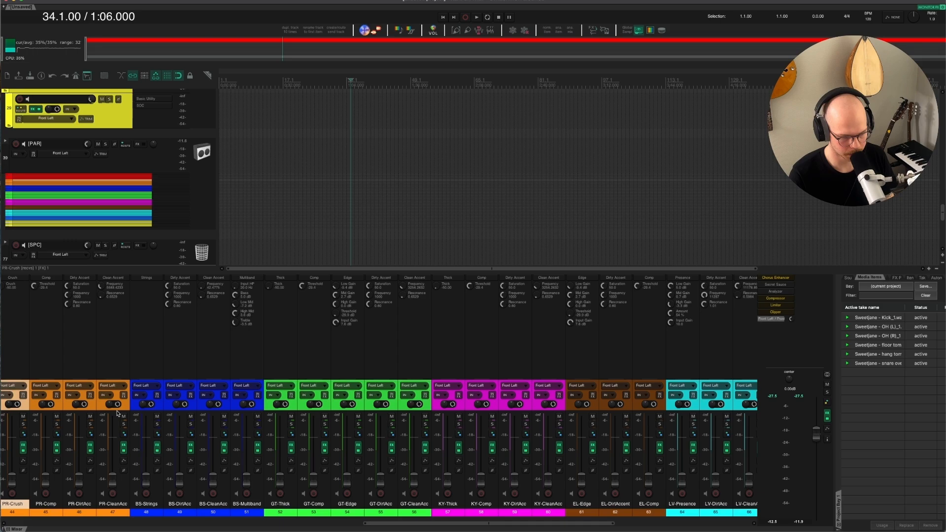
pyautogui.hscroll(3, 117, 413)
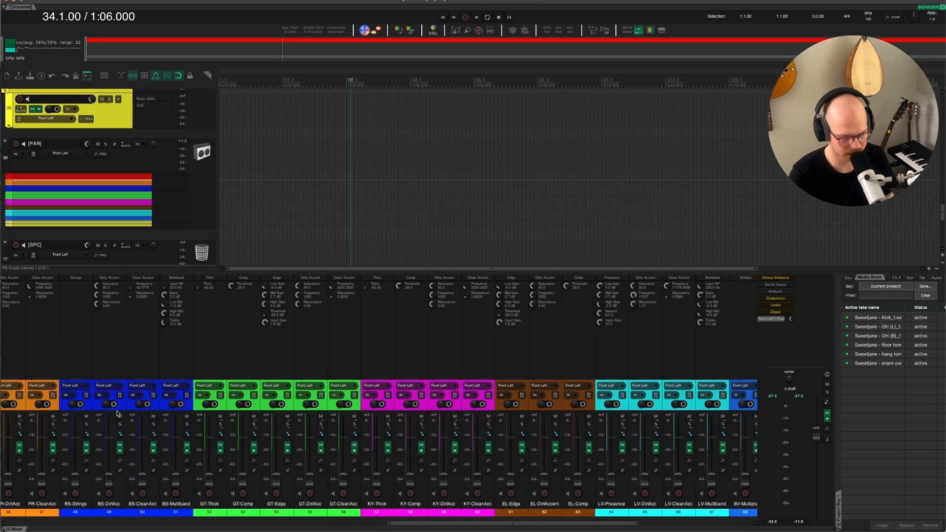
pyautogui.hscroll(10, 118, 412)
pyautogui.hscroll(8, 124, 410)
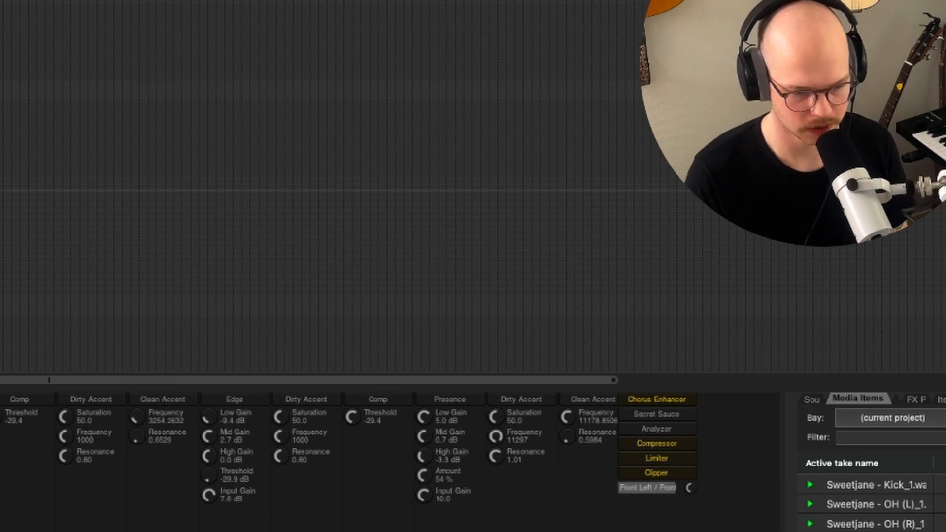
pyautogui.scroll(2, 352, 430)
pyautogui.scroll(2, 352, 430)
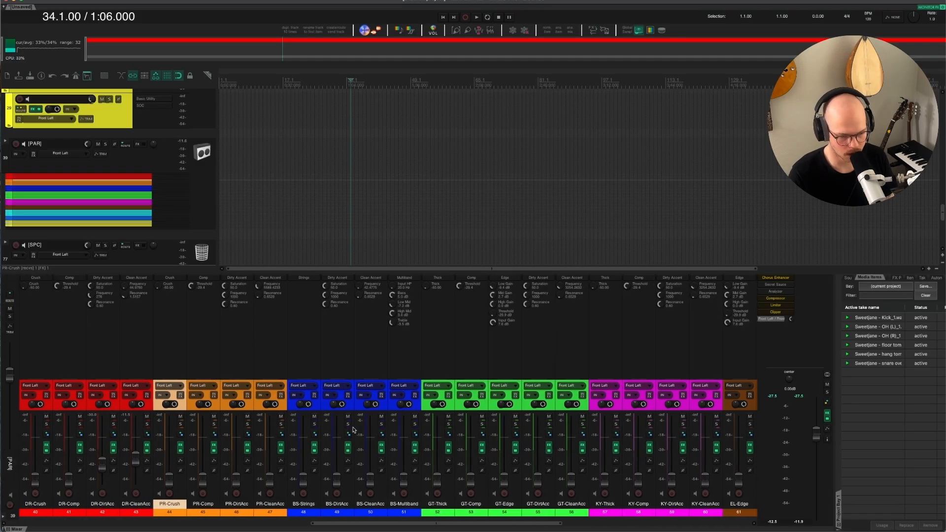
# Step: Review the mixer layout from the drum source and group tracks through the VCAs to the parallel tracks
pyautogui.scroll(-10, 240, 435)
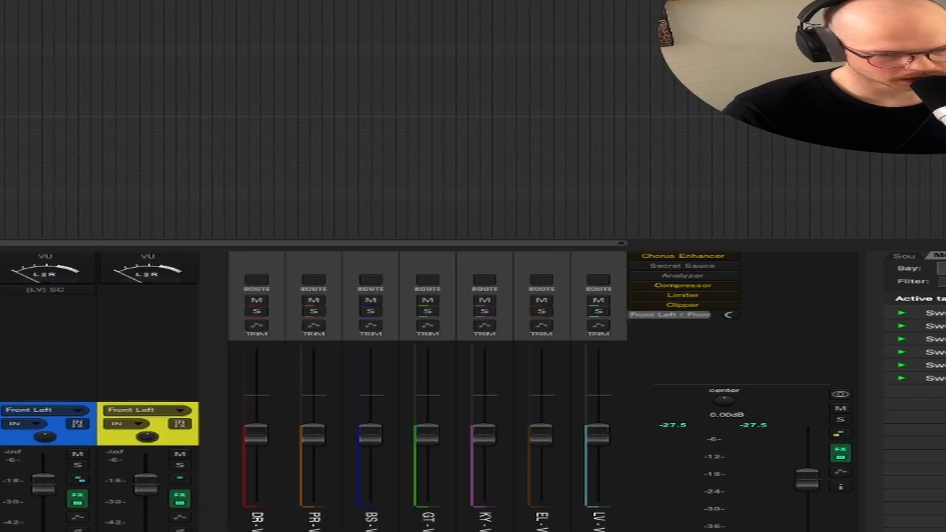
pyautogui.scroll(3, 124, 434)
pyautogui.scroll(-20, 132, 432)
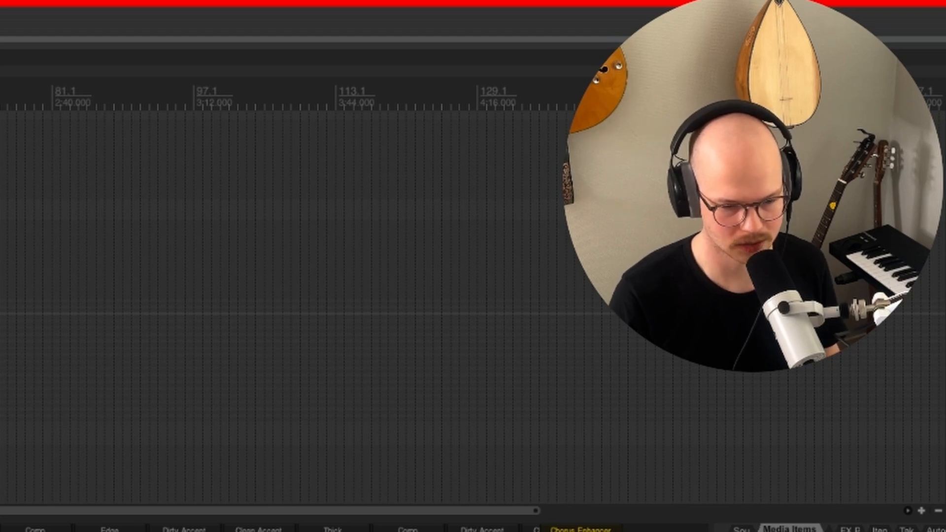
pyautogui.hscroll(-12, 236, 461)
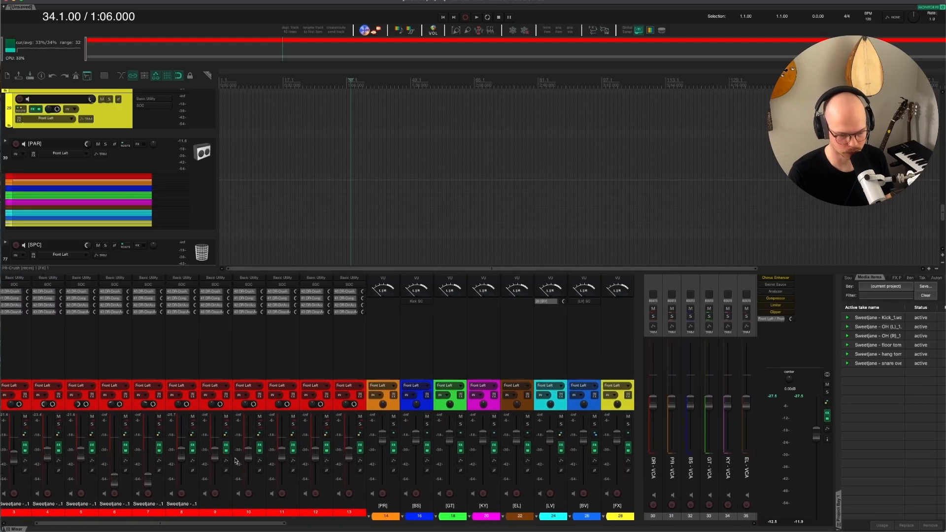
pyautogui.hscroll(12, 236, 461)
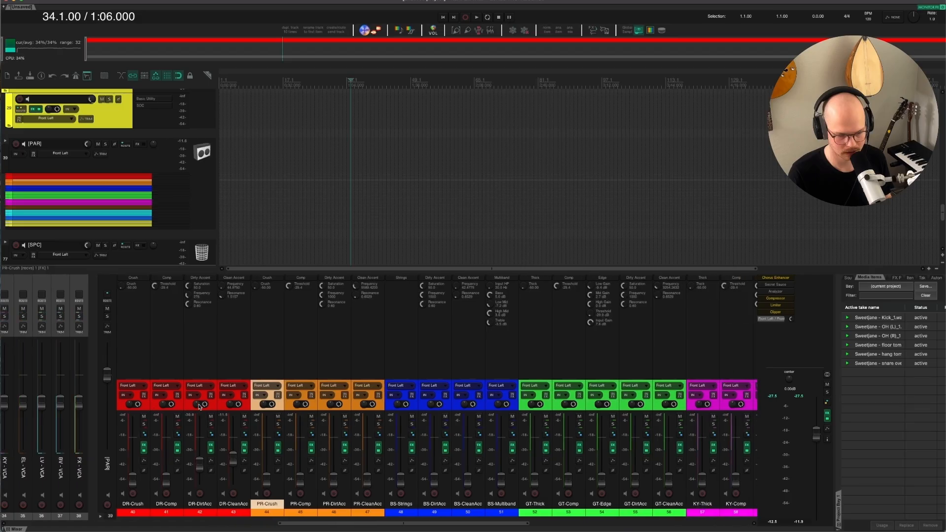
pyautogui.hscroll(1, 302, 435)
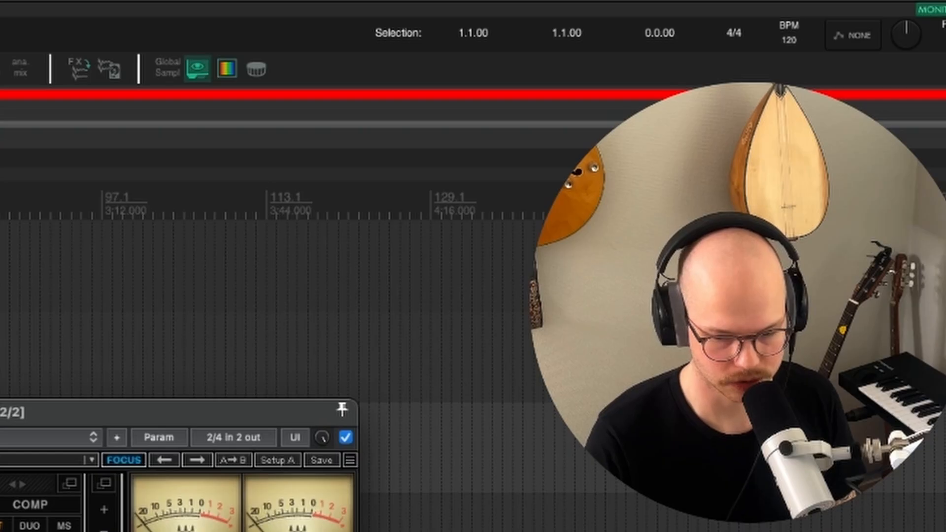
# Step: In the SOC channel strip on track 23, switch the gate to EXP, enable the first DS² band, and set the compressor to SOFT
pyautogui.moveTo(432, 167); pyautogui.dragTo(388, 168)
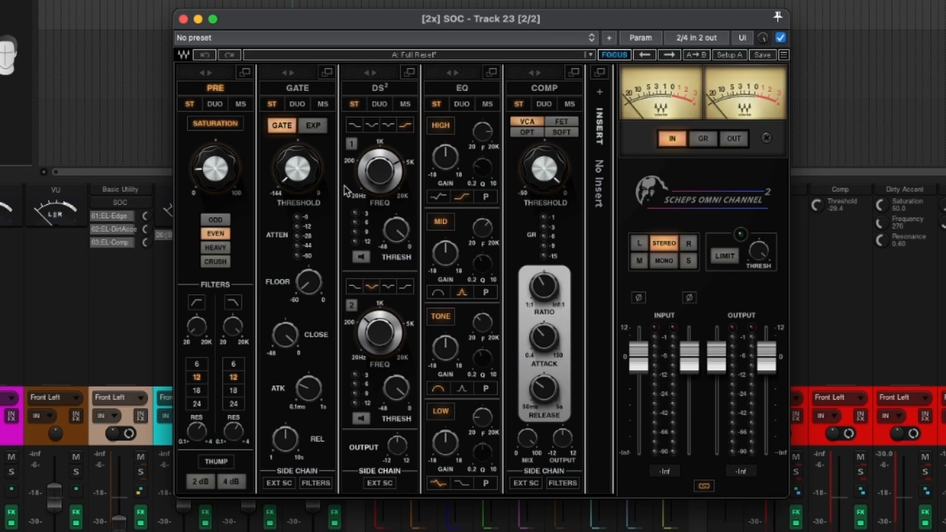
pyautogui.click(314, 126)
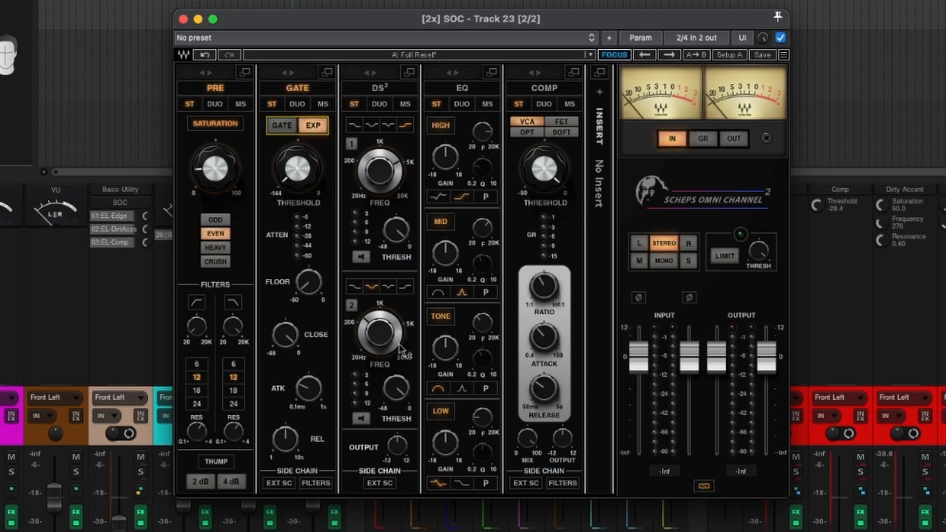
pyautogui.click(383, 189)
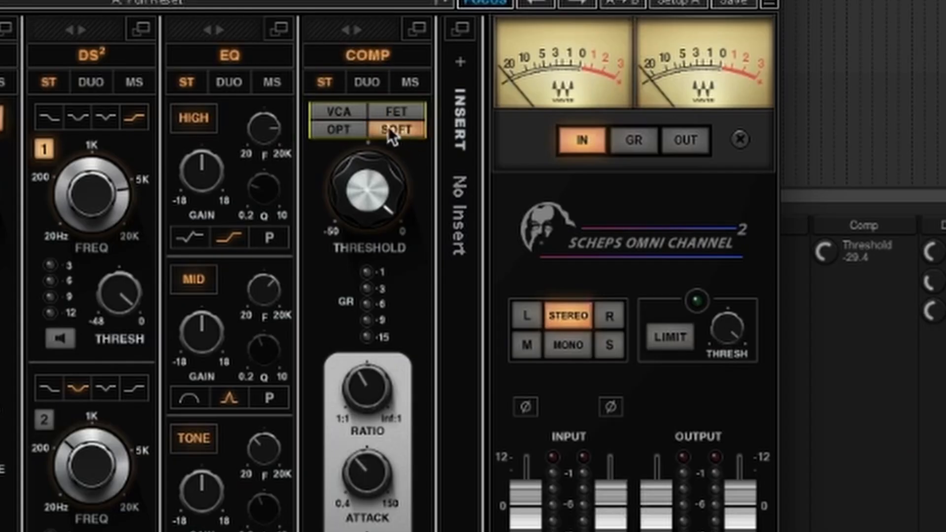
pyautogui.click(370, 112)
pyautogui.click(373, 128)
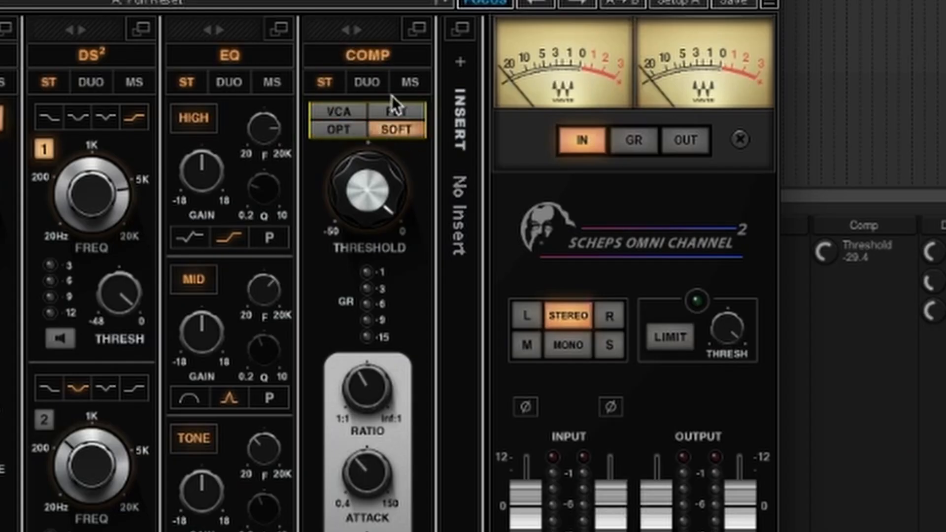